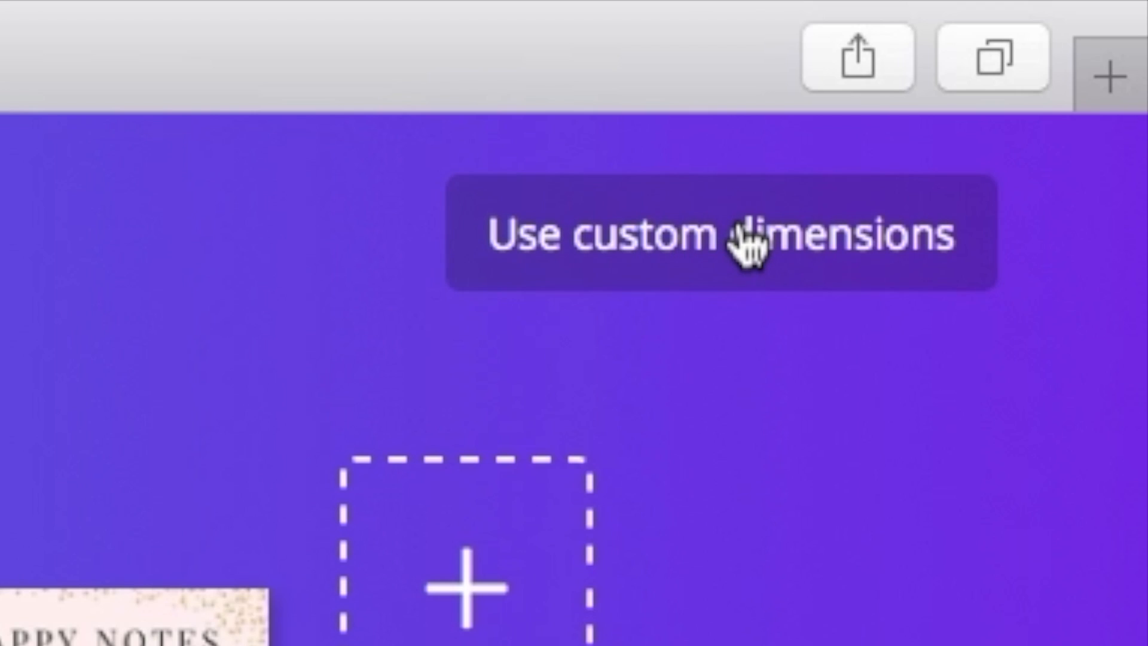
- Create a new design with custom dimensions of 828 × 315 px
{"action": "left_click", "coordinate": [727, 245]}
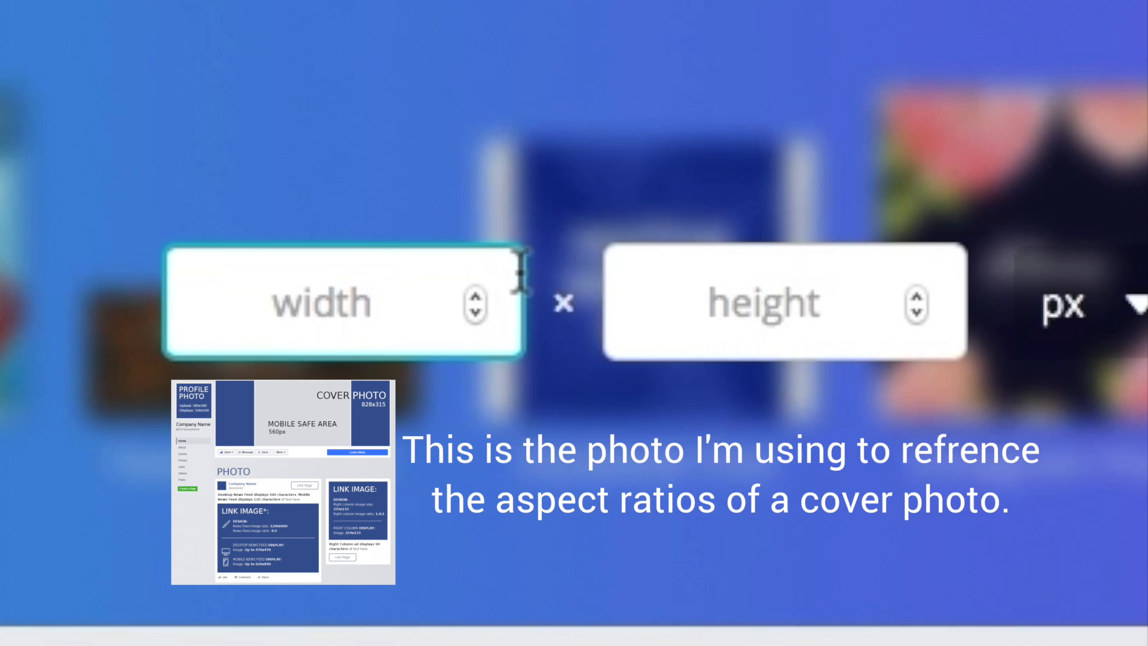
{"action": "type", "text": "828"}
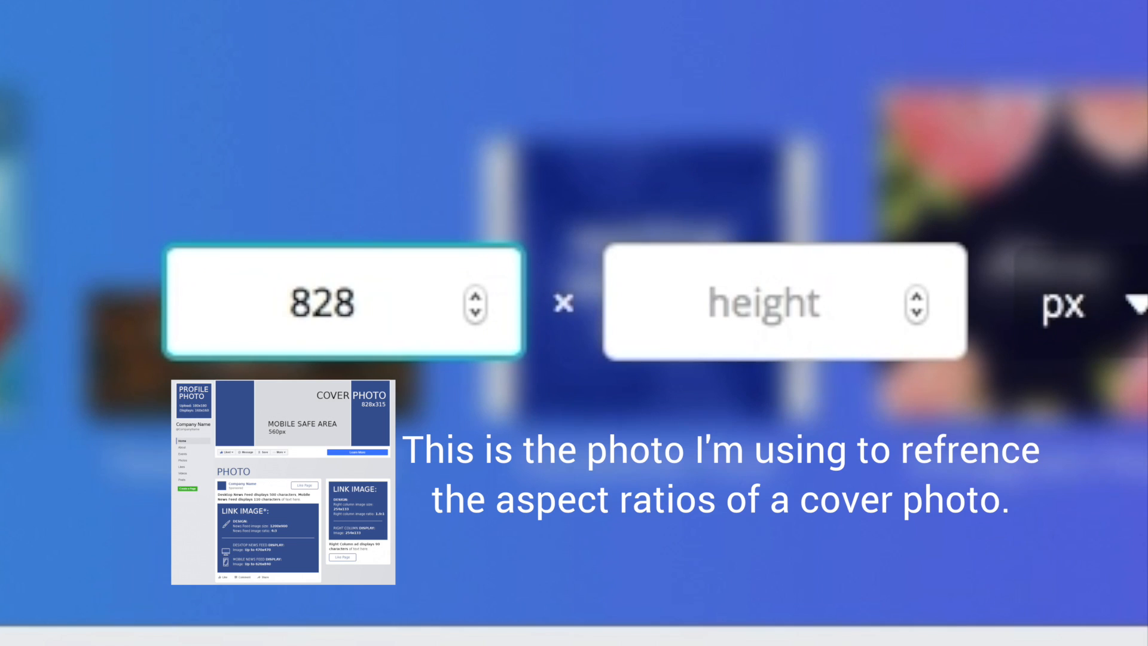
{"action": "key", "text": "Tab"}
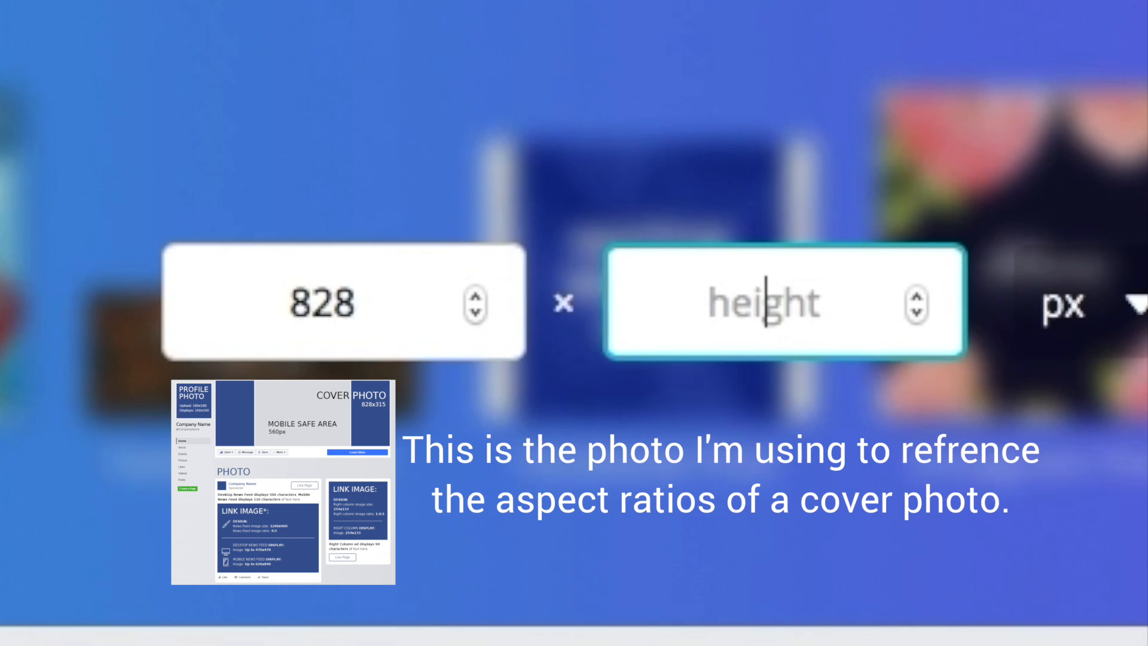
{"action": "type", "text": "315"}
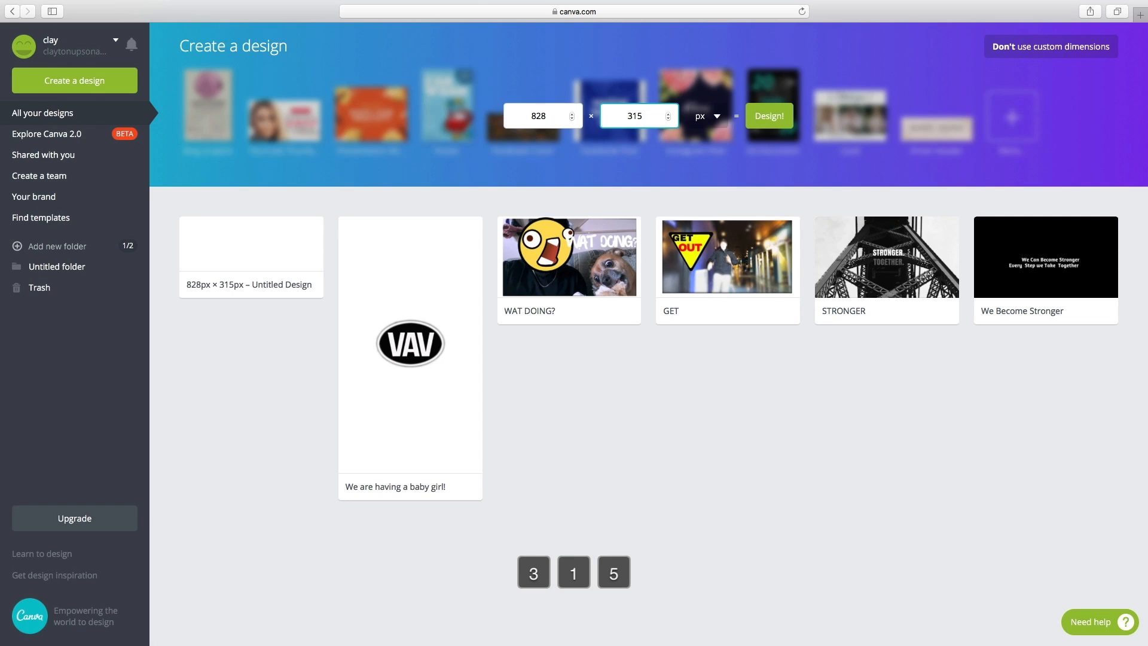
{"action": "key", "text": "Return"}
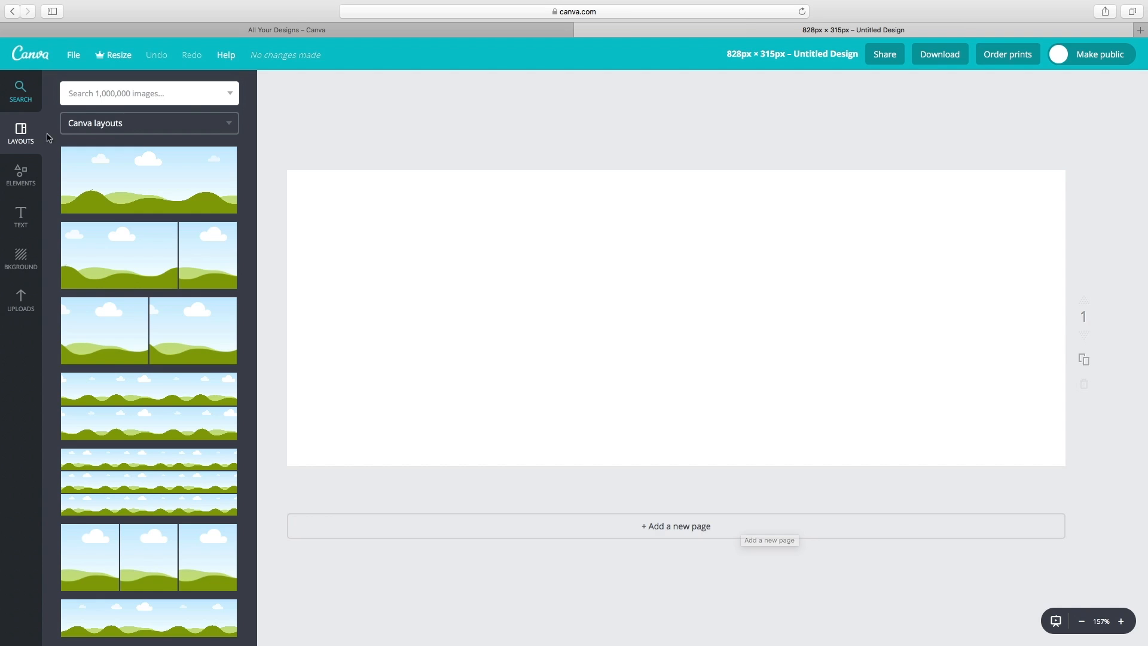
- Leave full-screen view and upload IMG_5321-HDR.jpg from the desktop into the Canva design
{"action": "mouse_move", "coordinate": [25, 5]}
{"action": "left_click", "coordinate": [35, 25]}
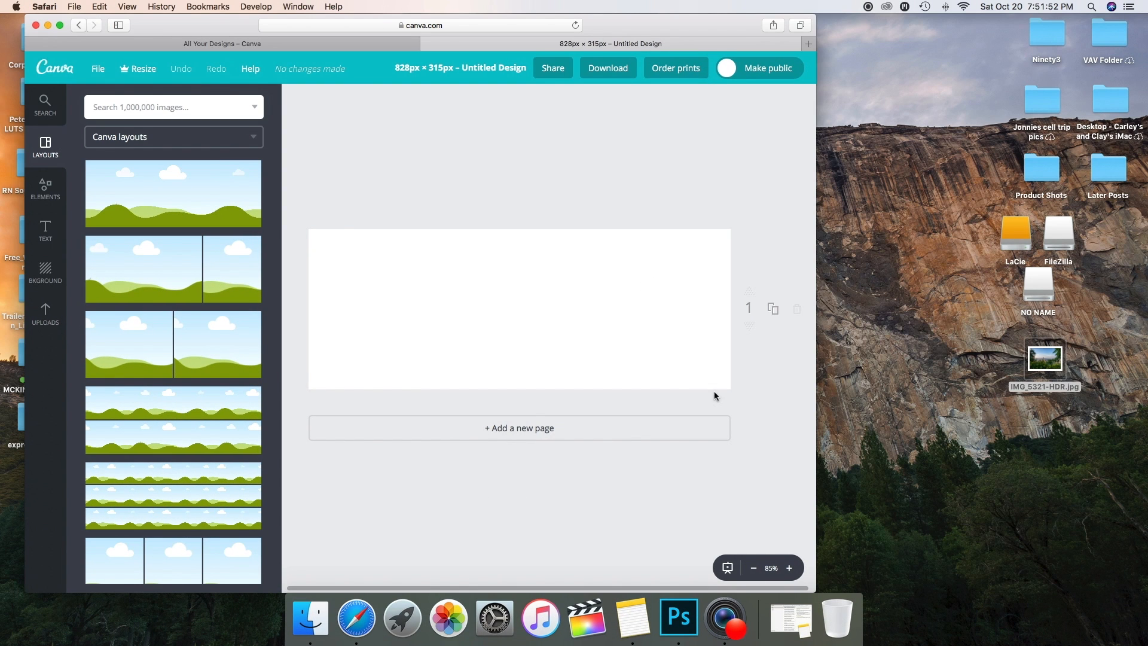
{"action": "left_click", "coordinate": [964, 339]}
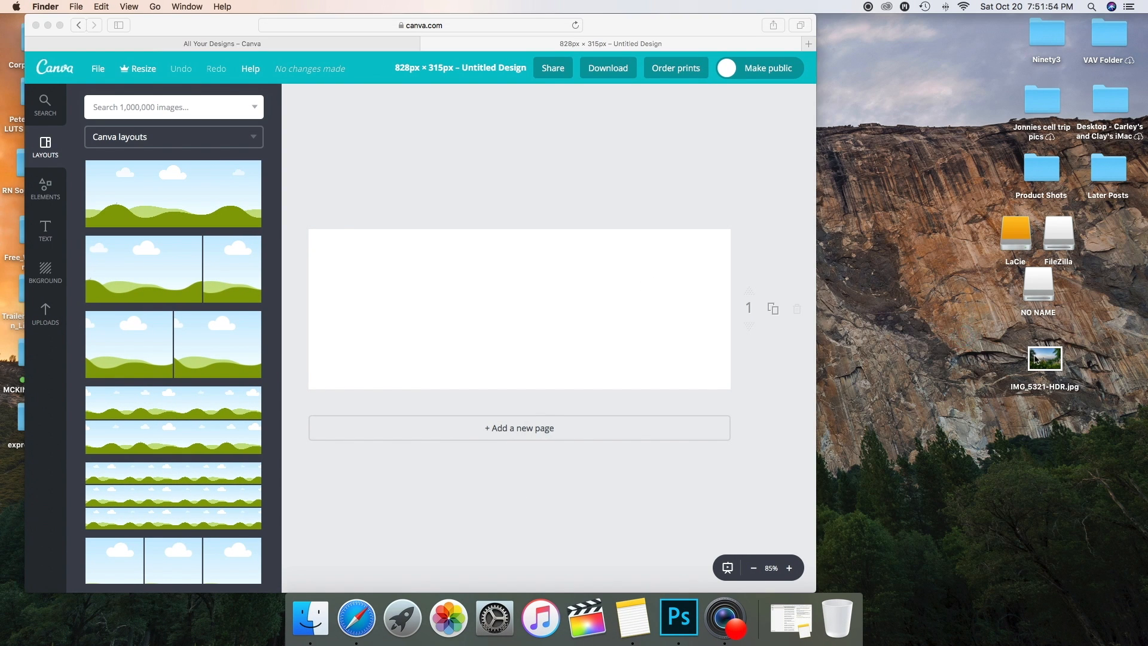
{"action": "left_click_drag", "start_coordinate": [1037, 359], "coordinate": [507, 292]}
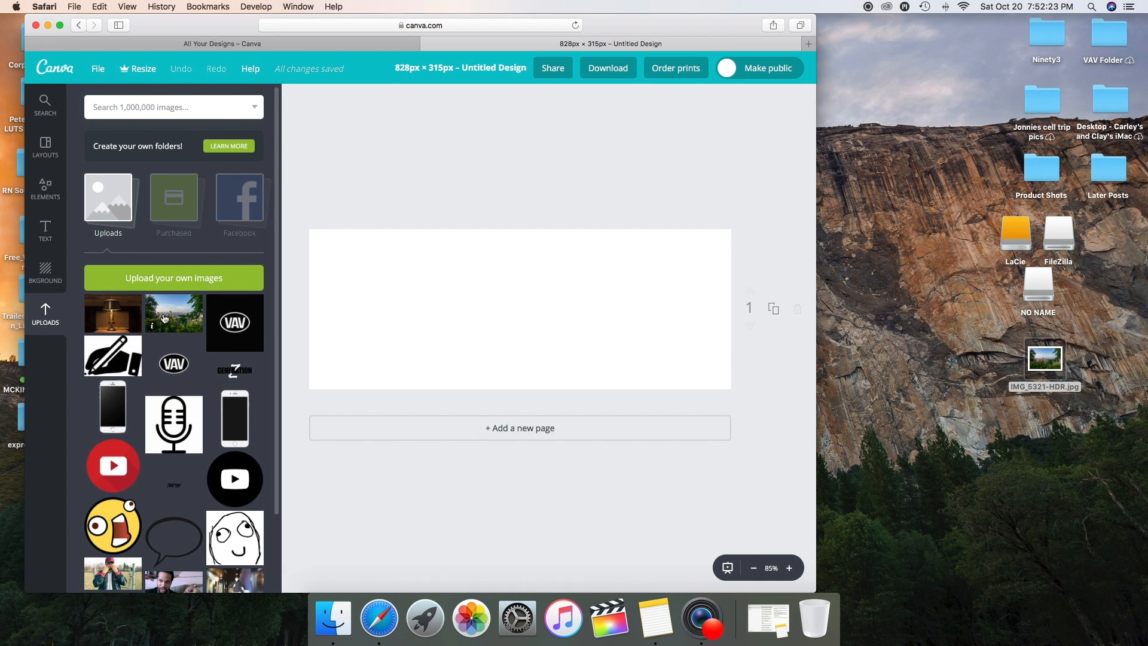
- Place the uploaded skyline photo on the blank page, enlarge it to fill the whole banner, and reposition it vertically
{"action": "left_click_drag", "start_coordinate": [163, 316], "coordinate": [488, 331]}
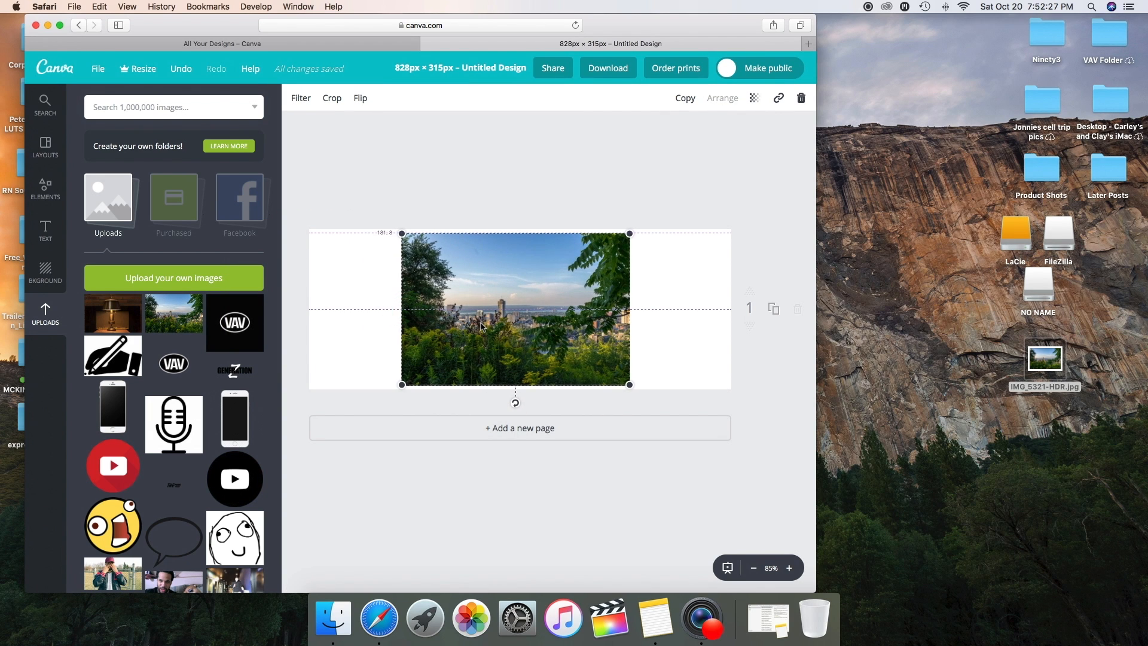
{"action": "left_click_drag", "start_coordinate": [629, 385], "coordinate": [750, 420]}
{"action": "left_click_drag", "start_coordinate": [598, 334], "coordinate": [601, 330]}
{"action": "left_click_drag", "start_coordinate": [402, 446], "coordinate": [287, 469]}
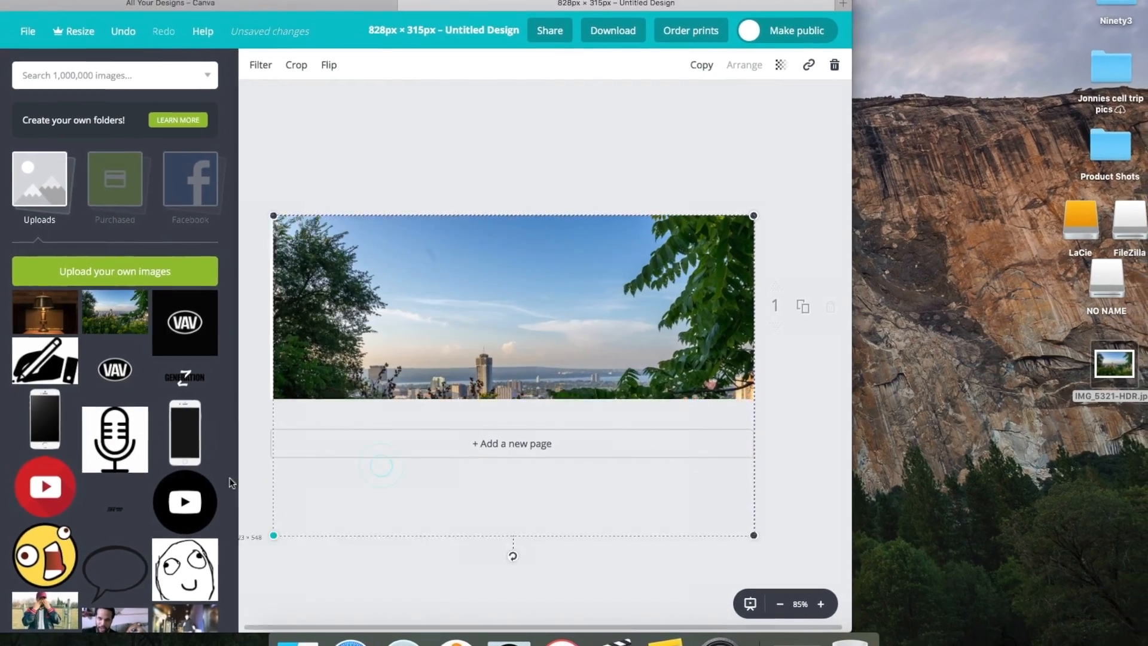
{"action": "left_click_drag", "start_coordinate": [407, 348], "coordinate": [406, 300]}
{"action": "left_click", "coordinate": [668, 526]}
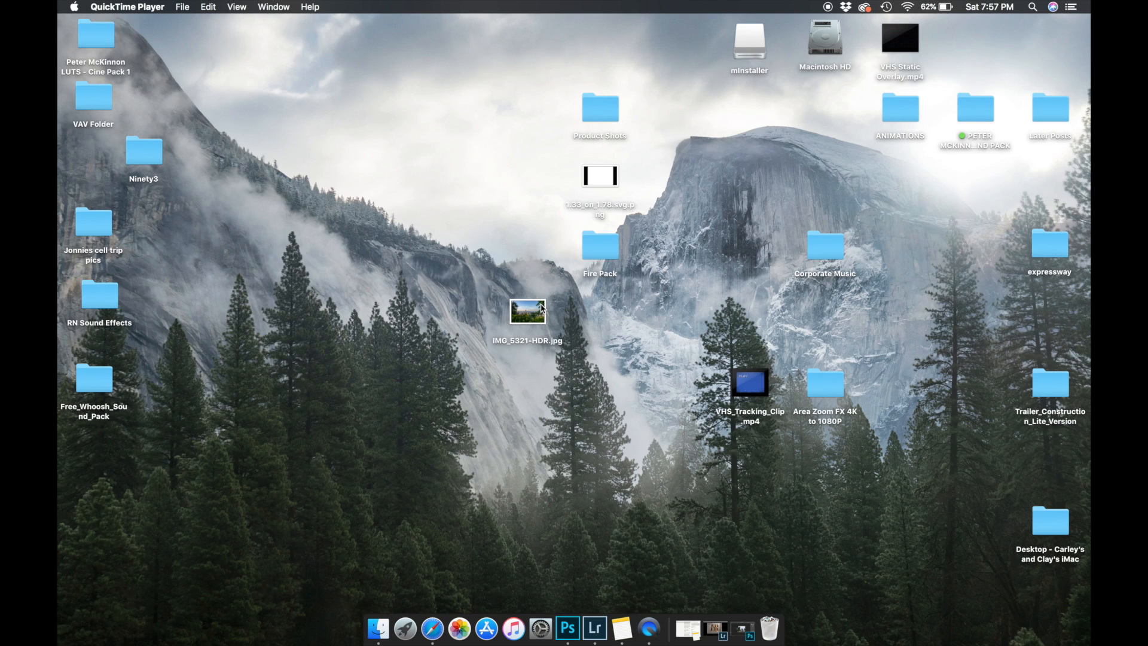
- Open IMG_5321-HDR.jpg from the desktop in Photoshop and resize the image to 828 × 315 pixels
{"action": "left_click_drag", "start_coordinate": [541, 308], "coordinate": [572, 630]}
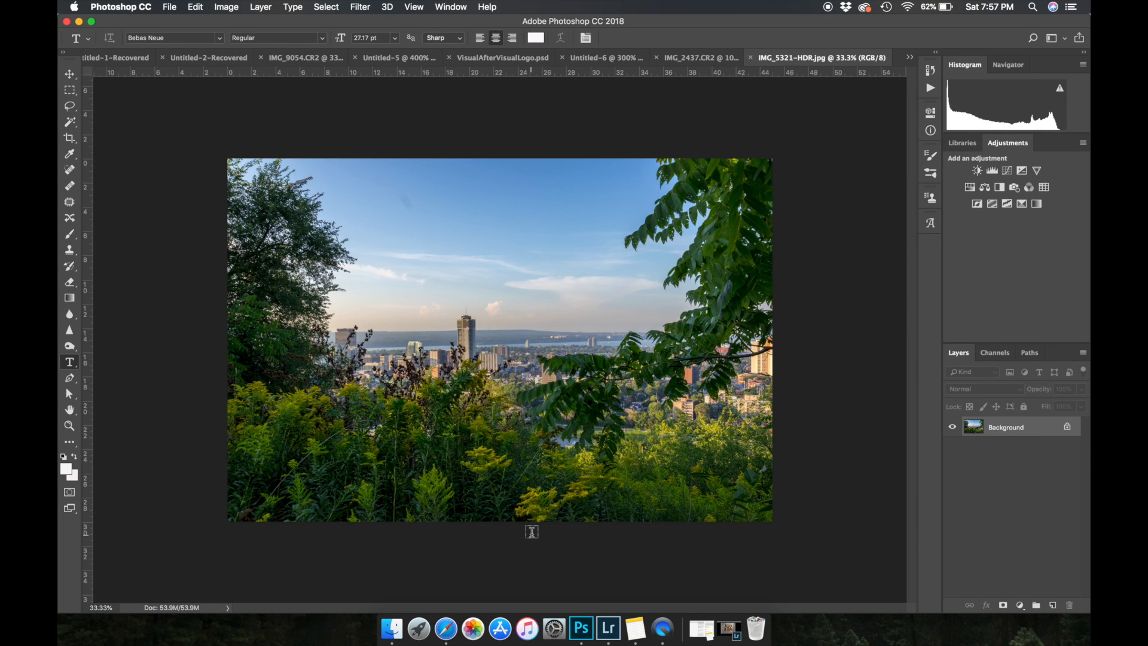
{"action": "left_click", "coordinate": [232, 13]}
{"action": "left_click", "coordinate": [247, 103]}
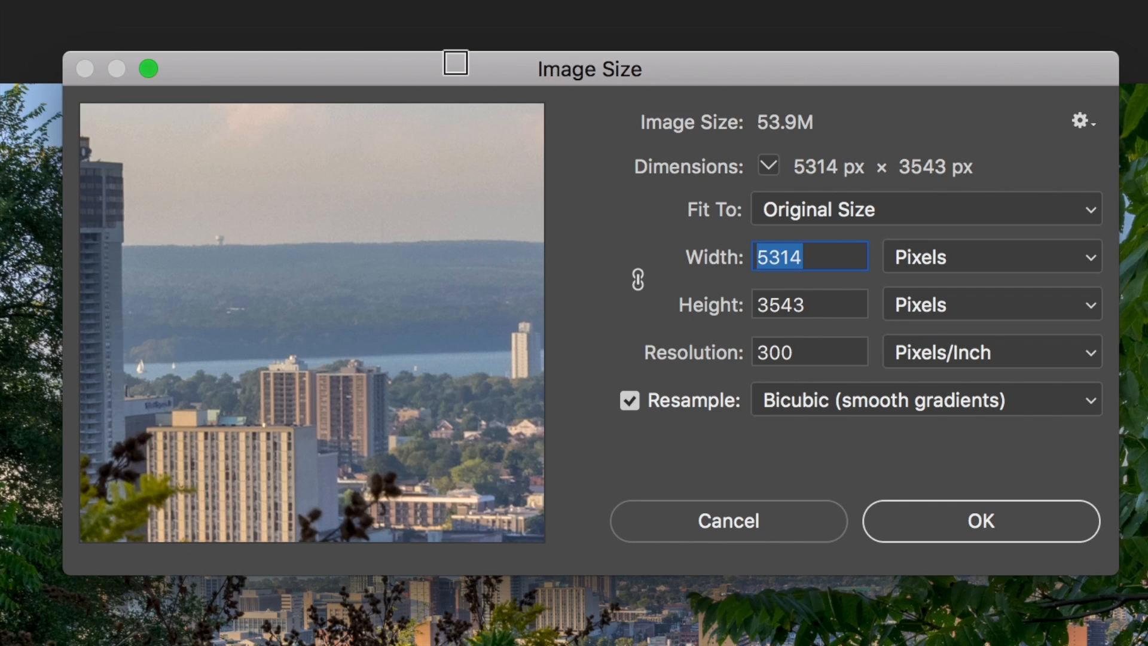
{"action": "type", "text": "828"}
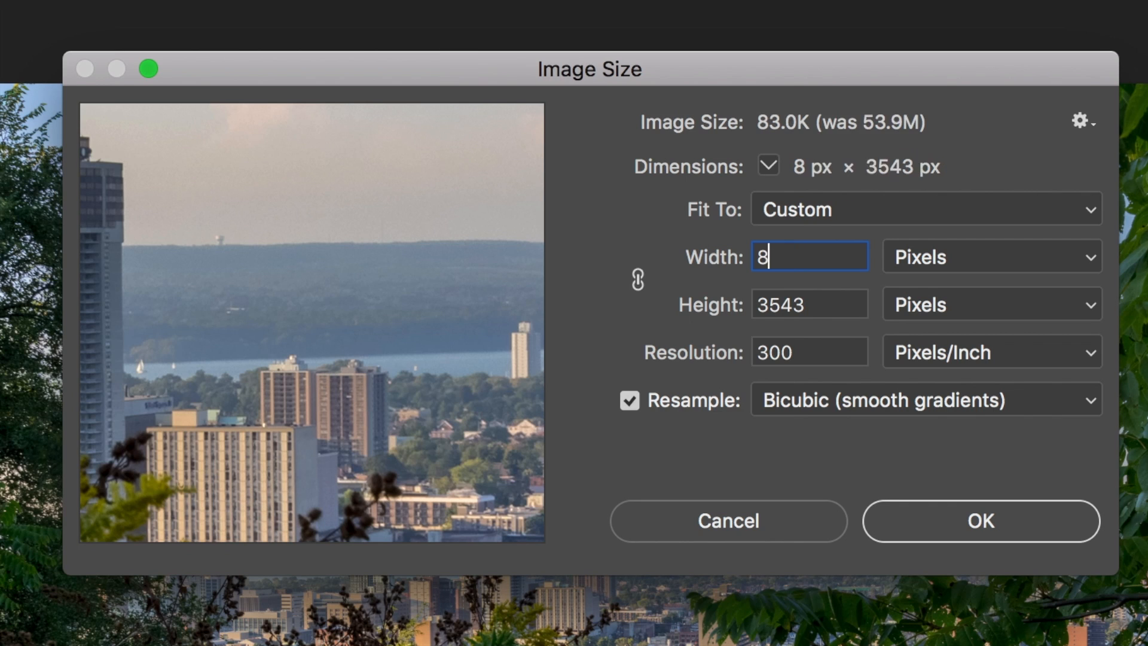
{"action": "key", "text": "Tab"}
{"action": "type", "text": "315"}
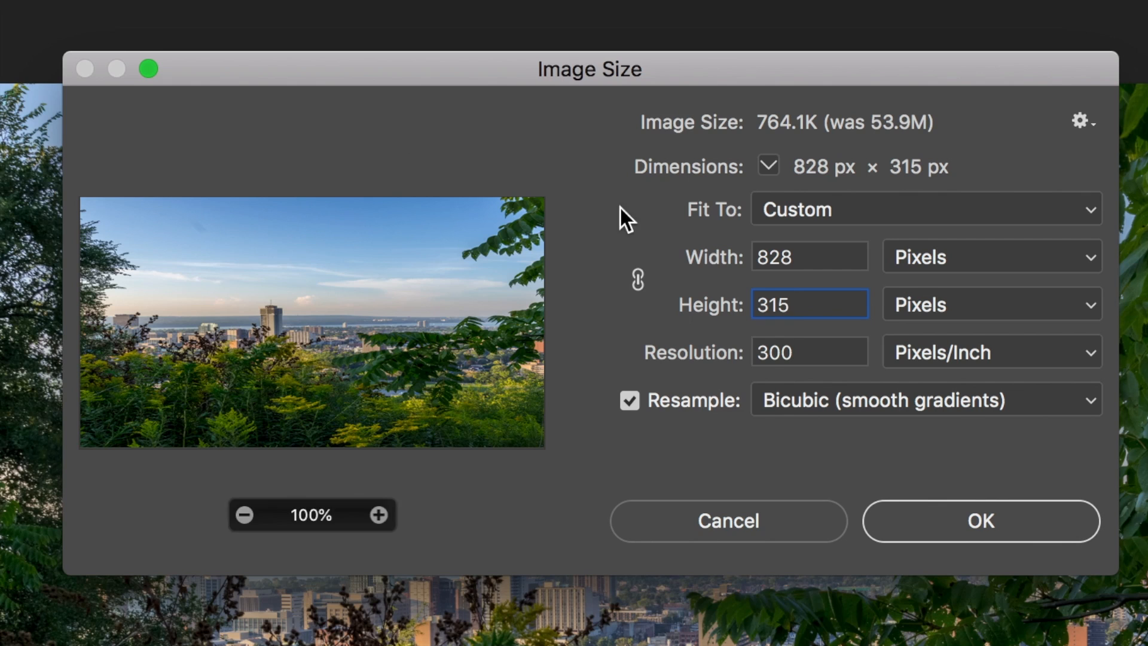
{"action": "left_click", "coordinate": [933, 515]}
- Examine the resized photo at several zoom levels to judge its proportions and sharpness
{"action": "key", "text": "super+equal"}
{"action": "key", "text": "super+equal"}
{"action": "key", "text": "super+equal"}
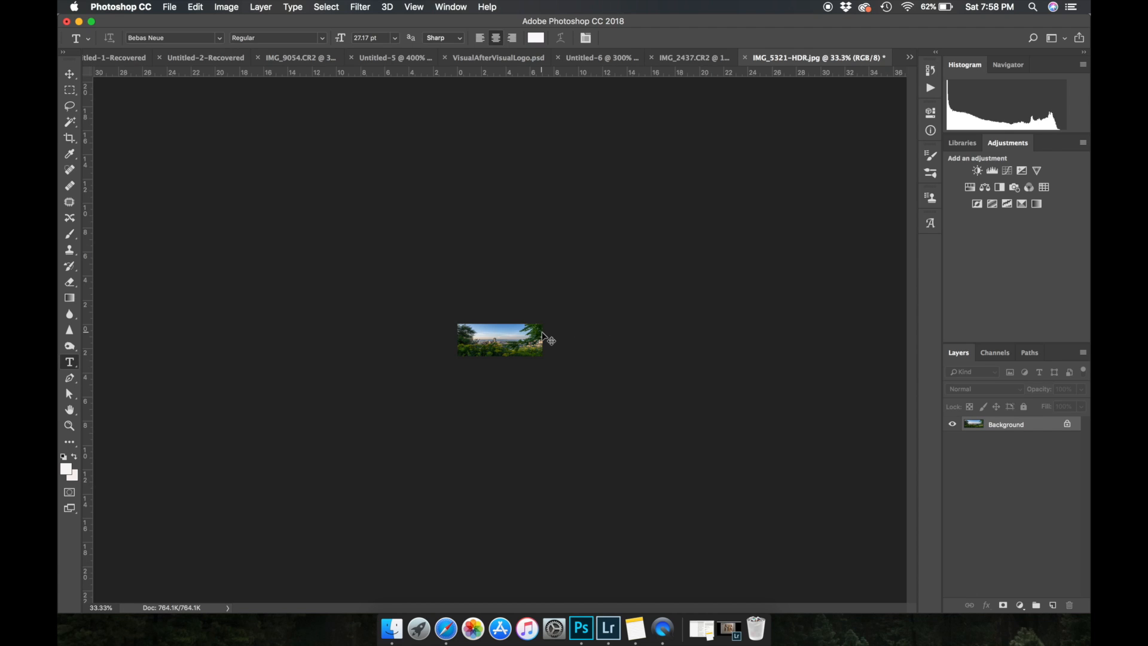
{"action": "key", "text": "super+equal"}
{"action": "key", "text": "super+equal"}
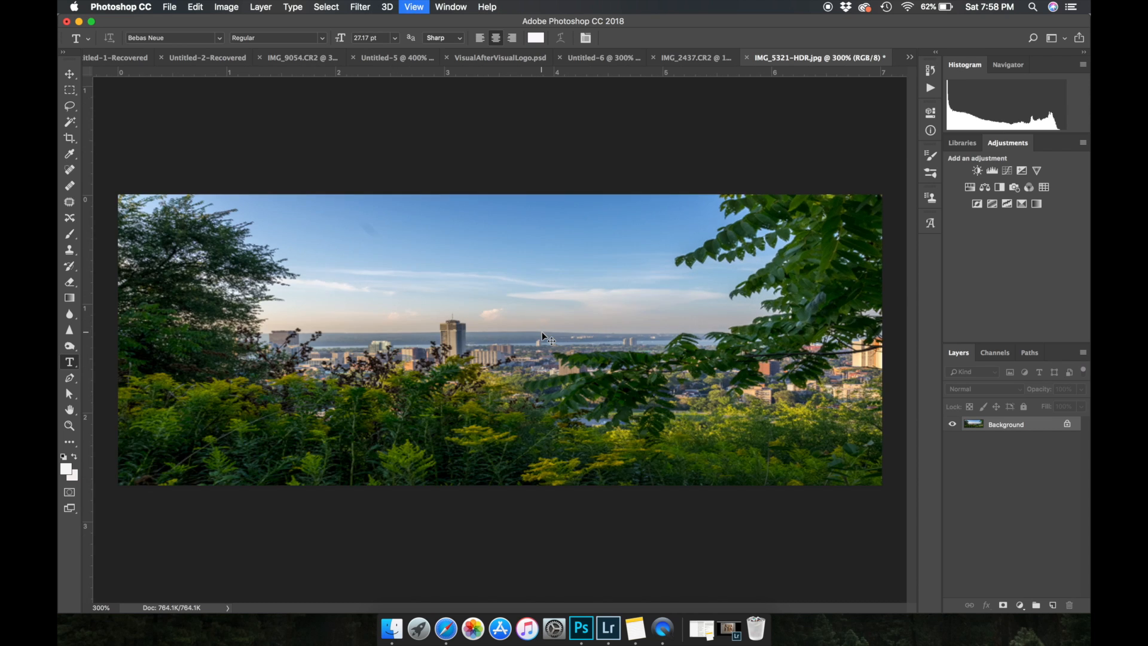
{"action": "key", "text": "super+equal"}
{"action": "key", "text": "super+minus"}
{"action": "key", "text": "super+minus"}
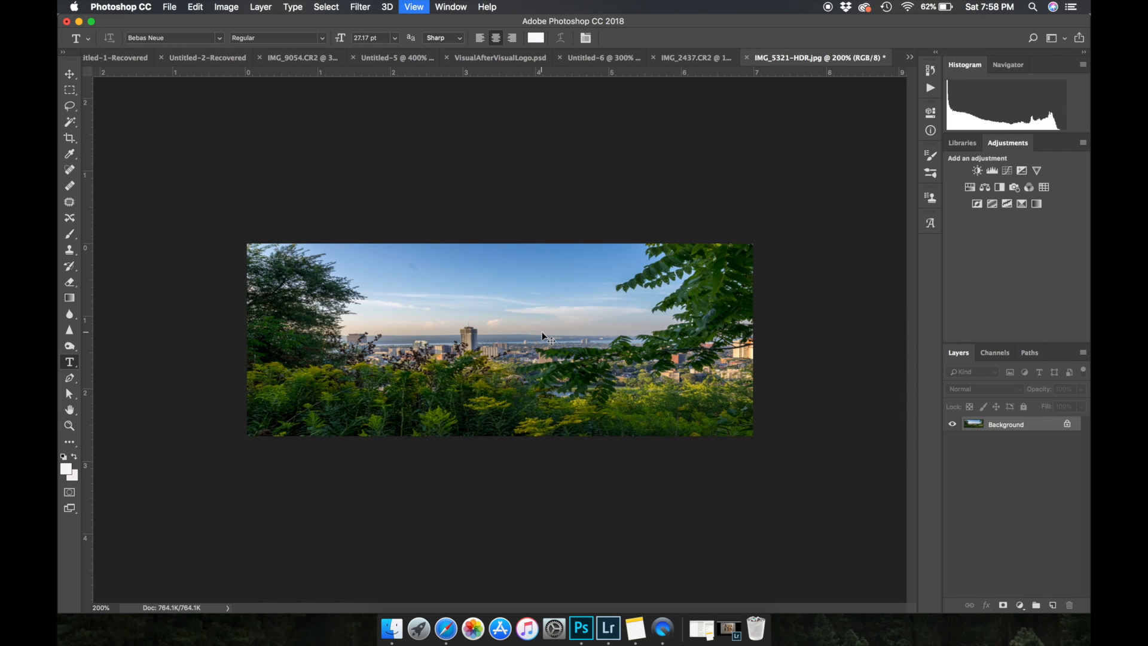
{"action": "key", "text": "super+minus"}
{"action": "key", "text": "super+minus"}
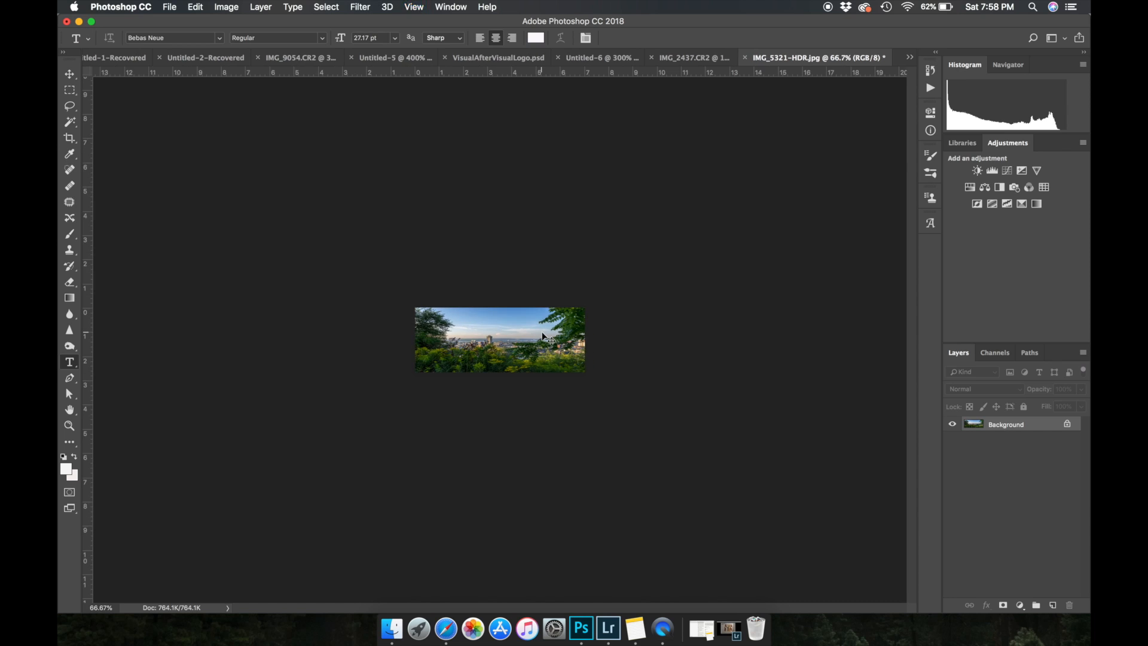
{"action": "key", "text": "super+equal"}
{"action": "key", "text": "super+equal"}
{"action": "key", "text": "super+equal"}
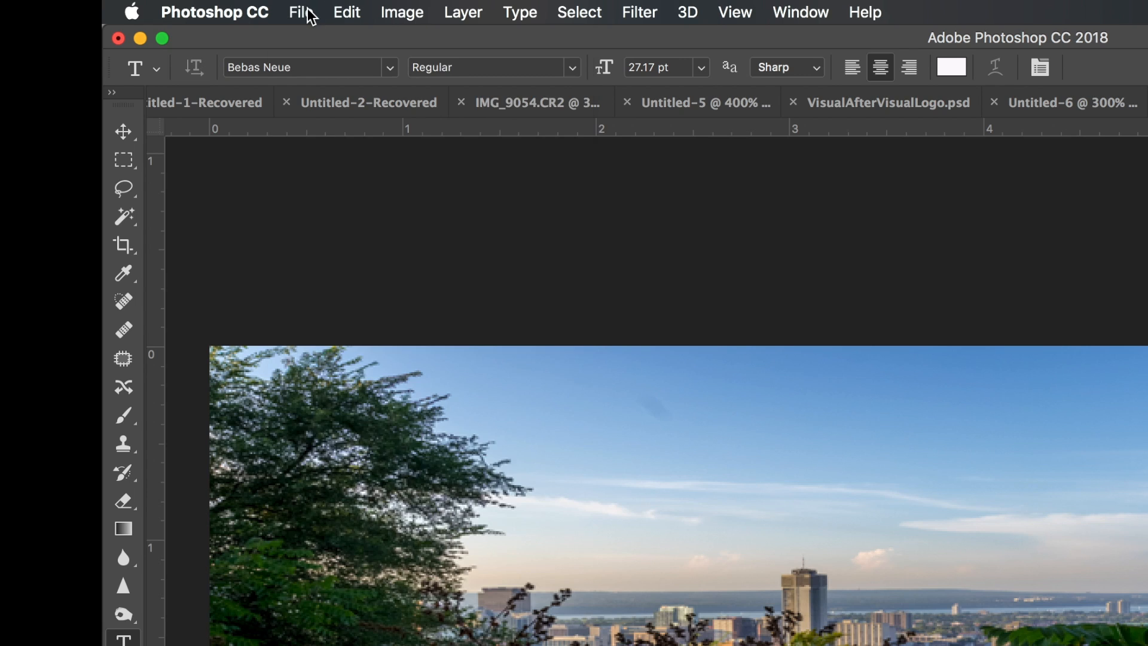
- Review the Export As settings for the resized photo, and close them without exporting
{"action": "left_click", "coordinate": [170, 7]}
{"action": "mouse_move", "coordinate": [505, 297]}
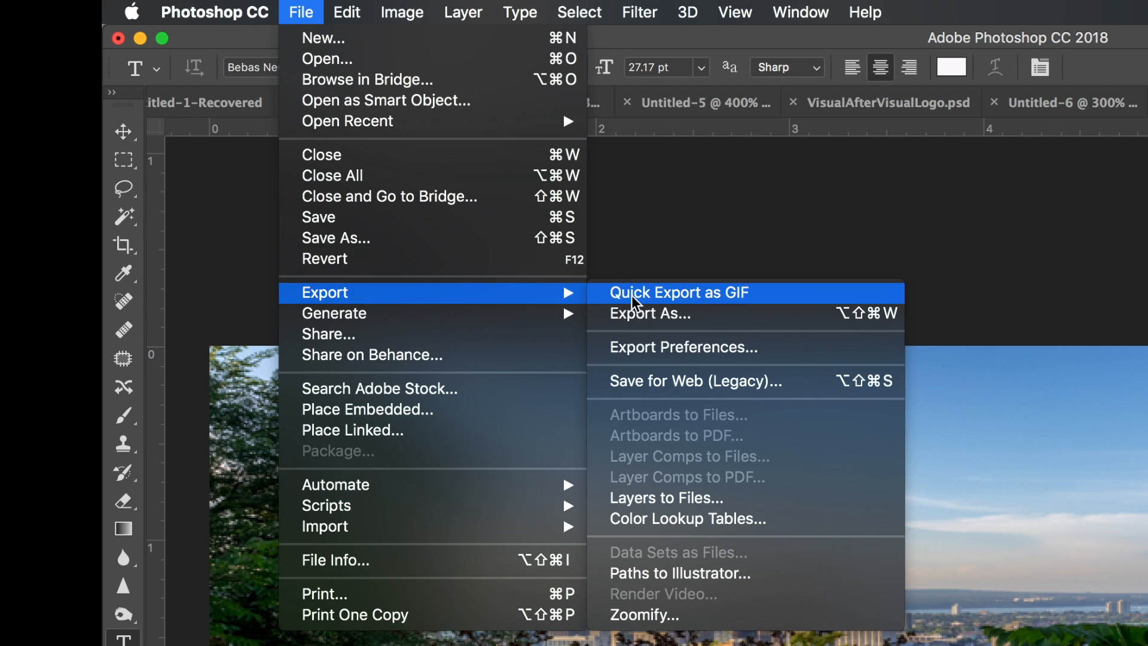
{"action": "left_click", "coordinate": [645, 312]}
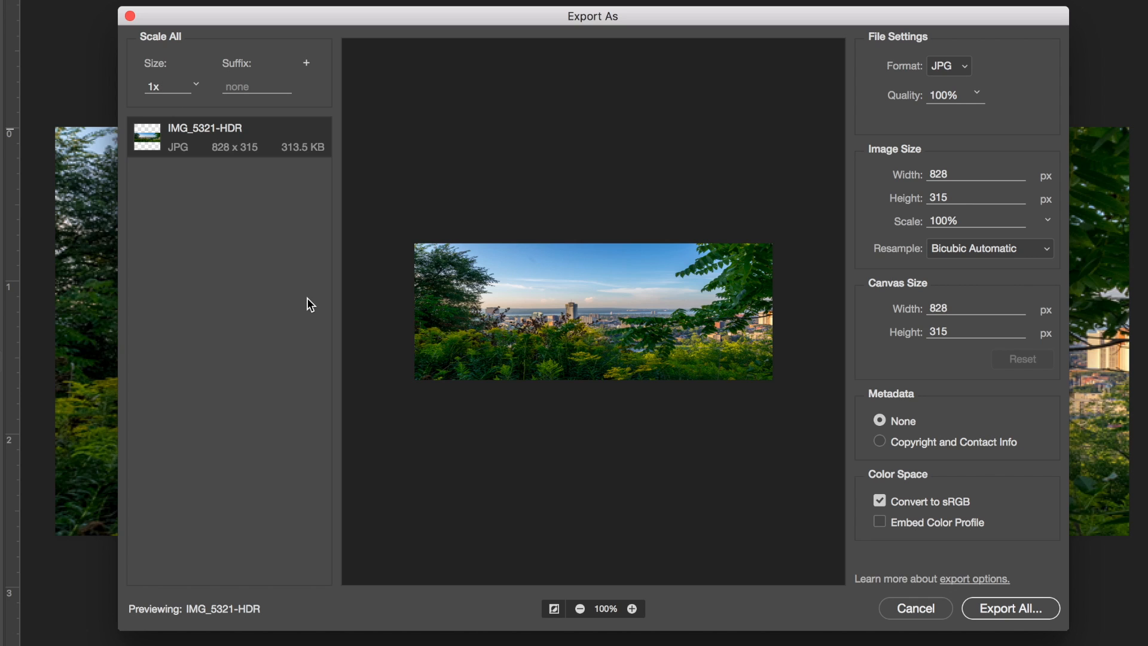
{"action": "left_click", "coordinate": [918, 607]}
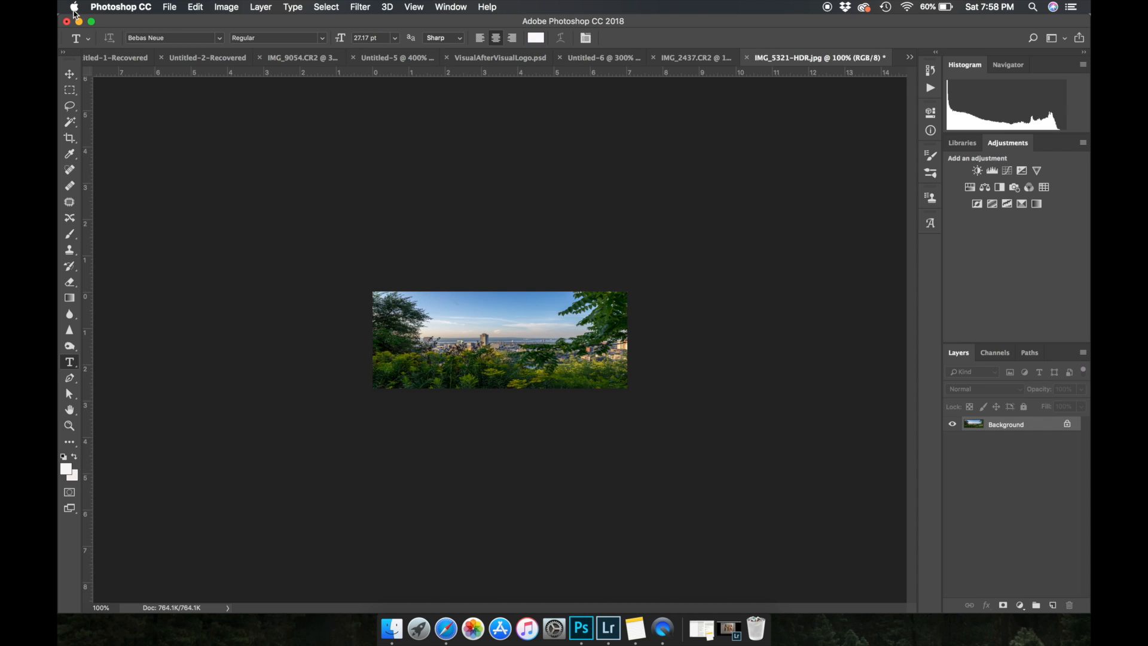
{"action": "left_click", "coordinate": [79, 22]}
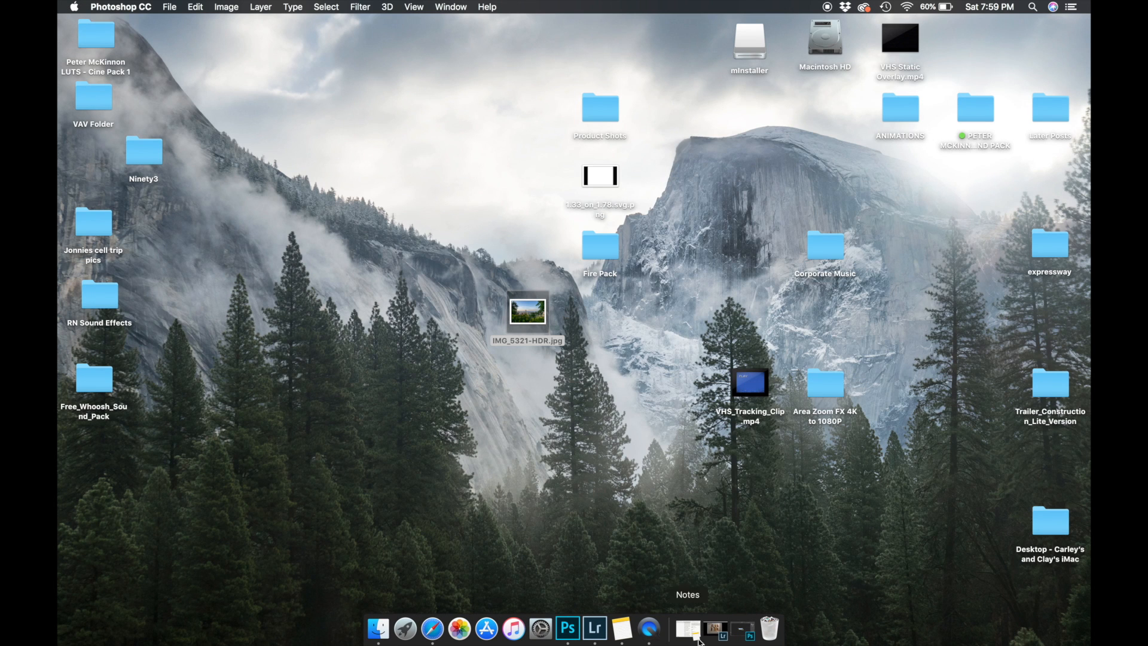
{"action": "left_click", "coordinate": [569, 628]}
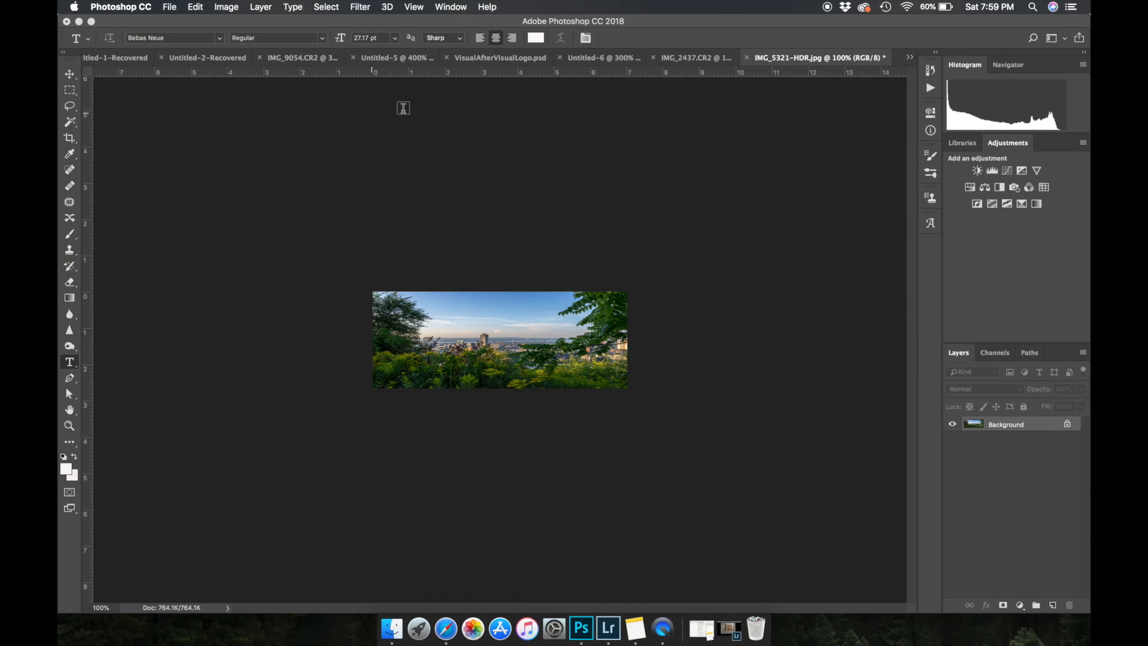
{"action": "key", "text": "super+equal"}
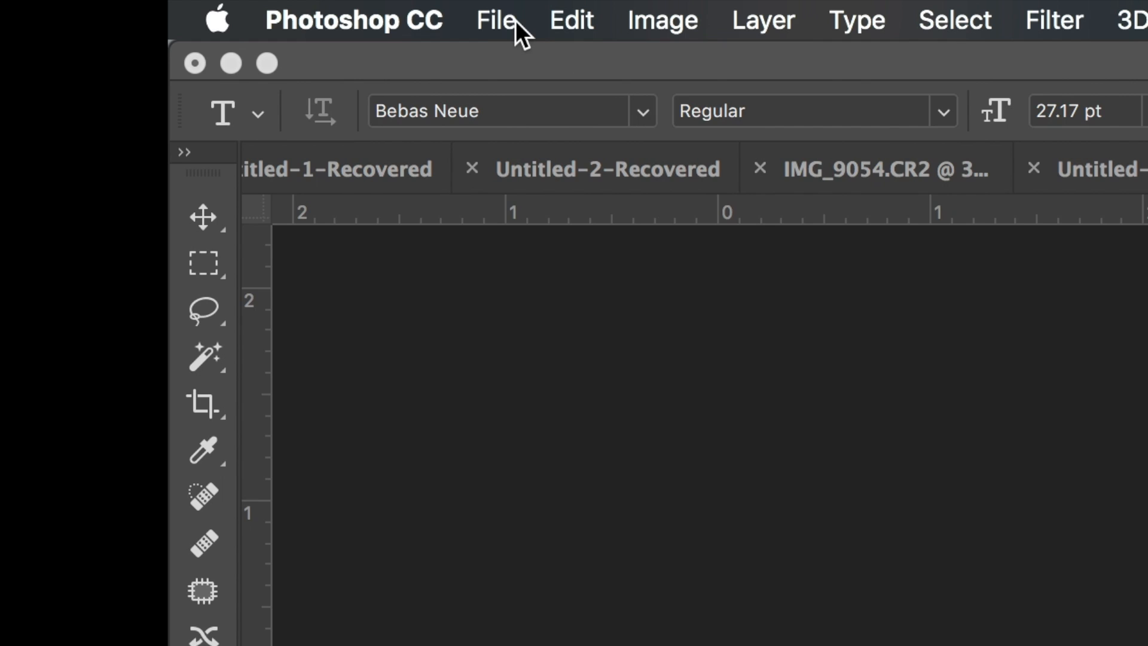
- Create a new blank document from the recent 828 x 315 px, 72 ppi custom preset with a white background
{"action": "left_click", "coordinate": [174, 6]}
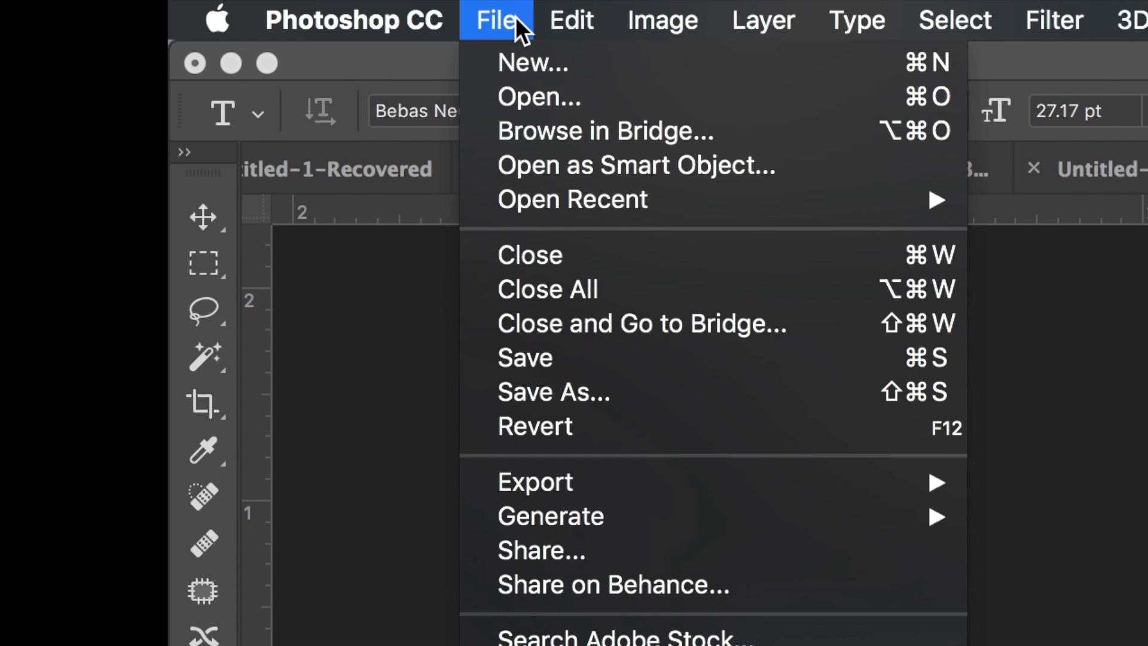
{"action": "left_click", "coordinate": [525, 67]}
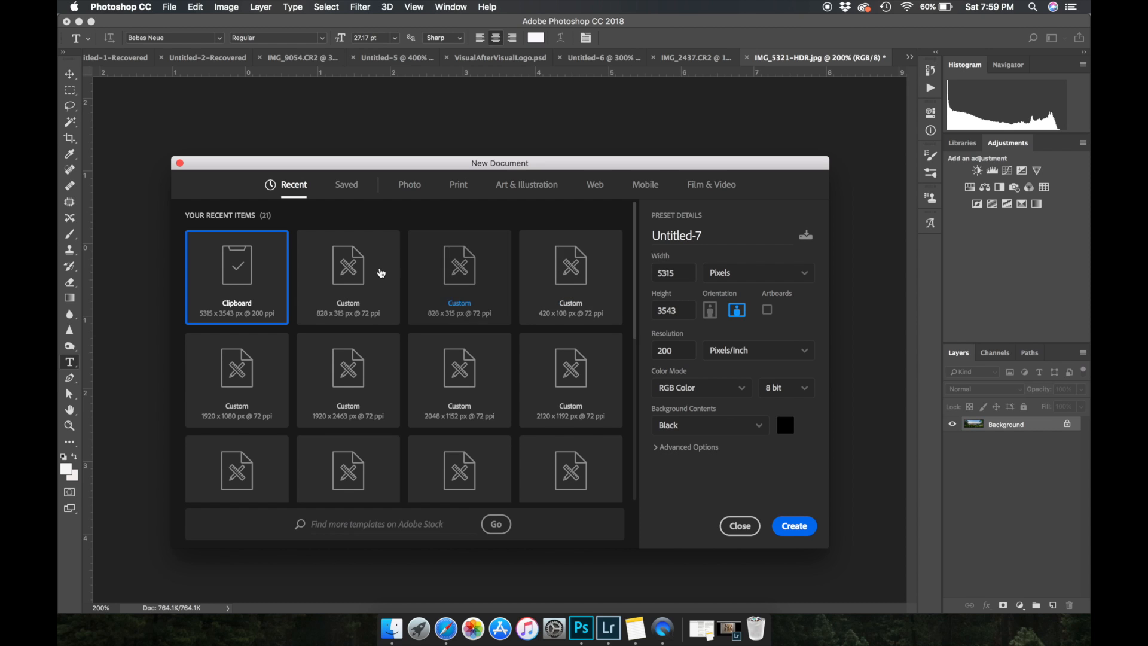
{"action": "left_click", "coordinate": [369, 273]}
{"action": "left_click", "coordinate": [678, 277]}
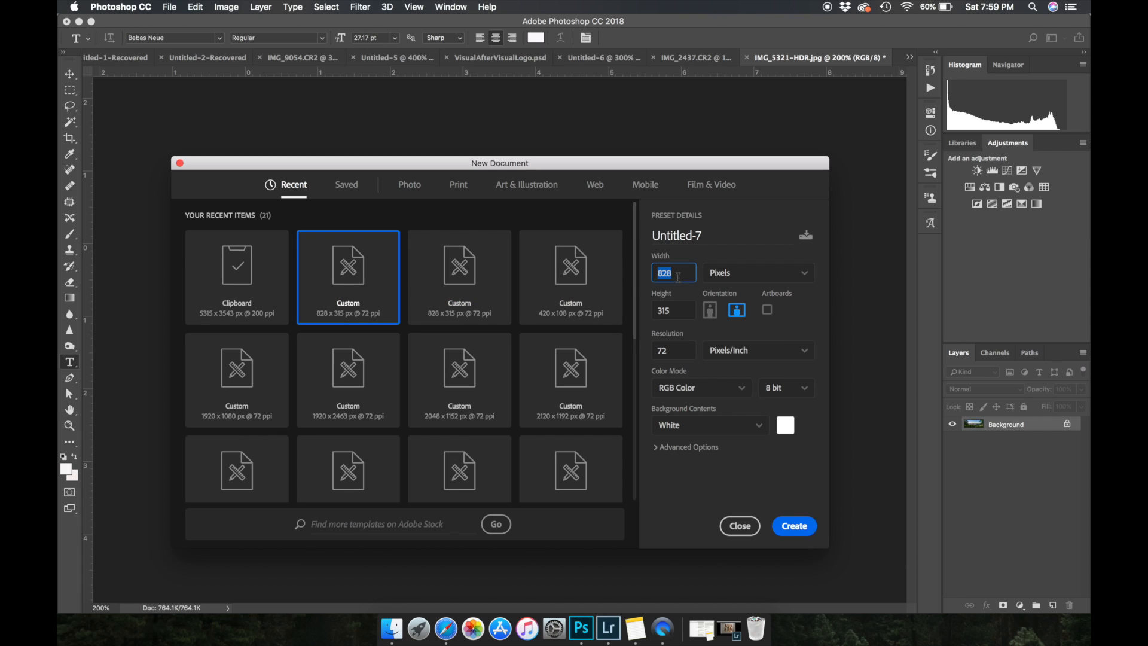
{"action": "left_click", "coordinate": [692, 261]}
{"action": "left_click", "coordinate": [792, 526]}
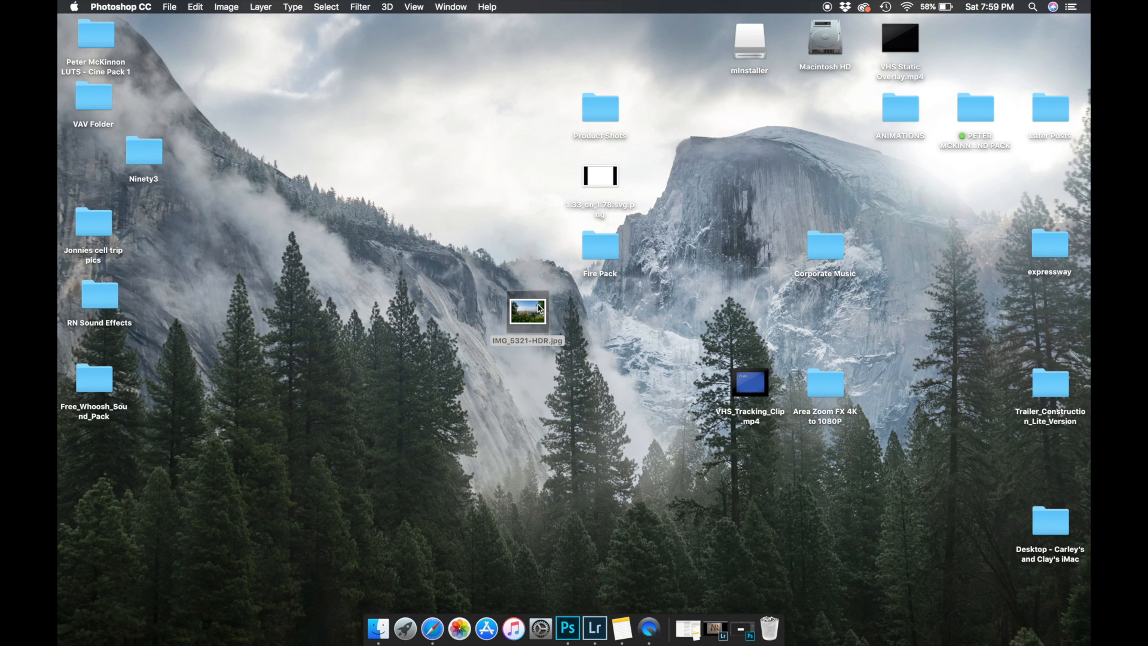
- Open the original IMG_5321-HDR.jpg from the desktop in Photoshop and unlock its Background layer
{"action": "left_click_drag", "start_coordinate": [538, 315], "coordinate": [570, 629]}
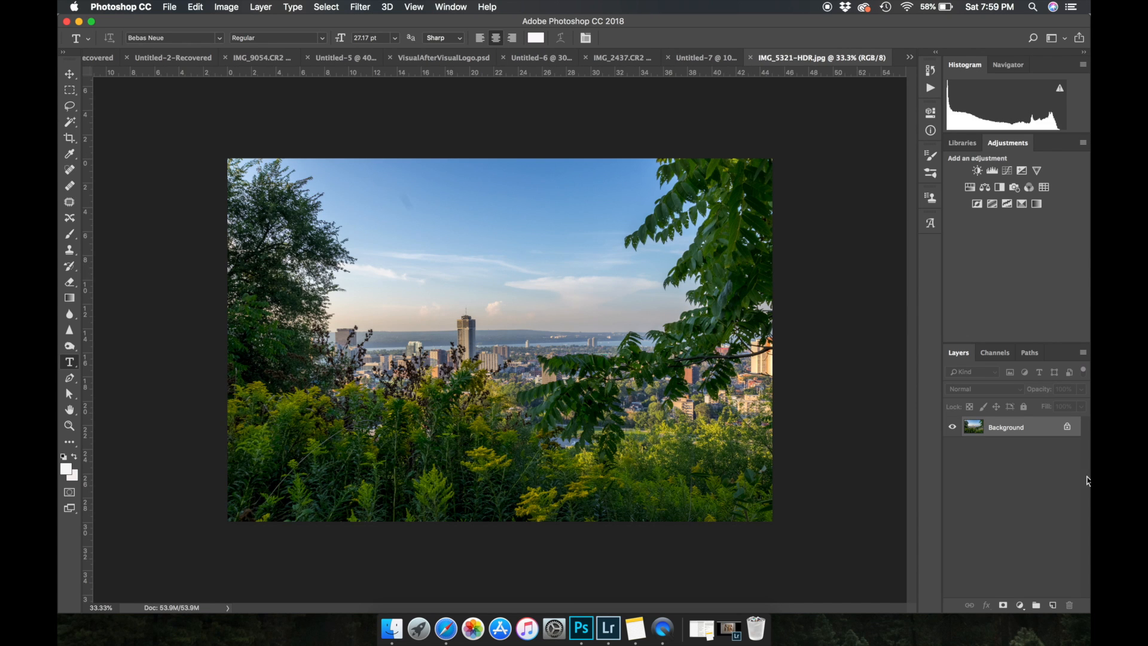
{"action": "left_click", "coordinate": [1068, 427]}
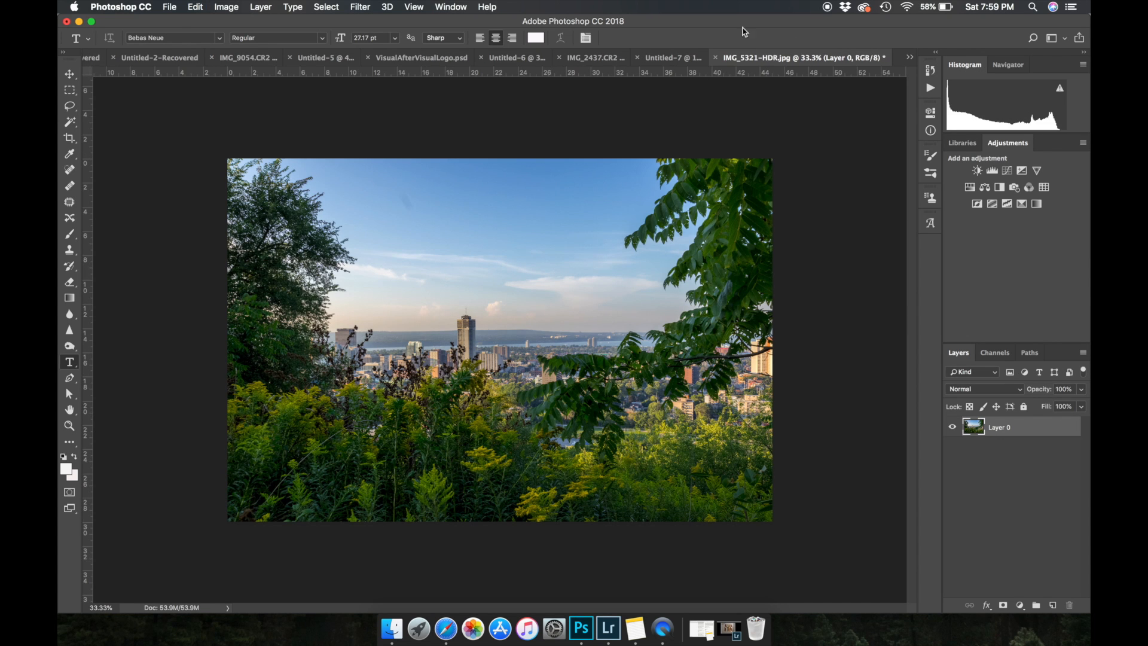
- Unlock the Background layer of the blank Untitled-7 document and paste the photo into it as a new layer
{"action": "left_click", "coordinate": [682, 58]}
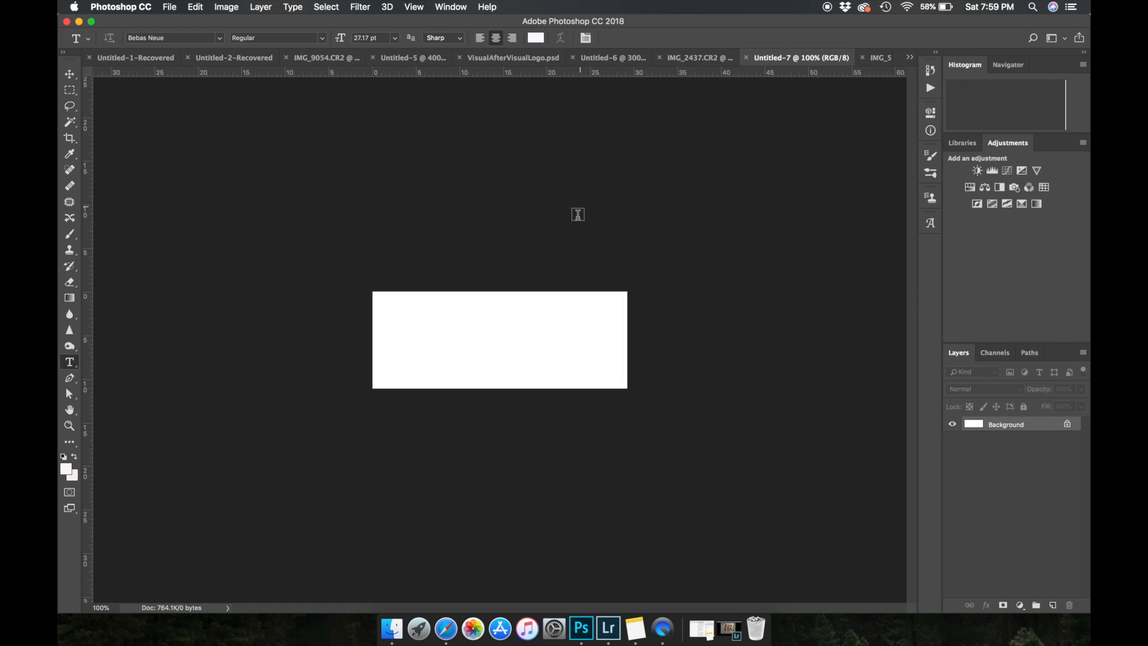
{"action": "left_click", "coordinate": [1069, 424]}
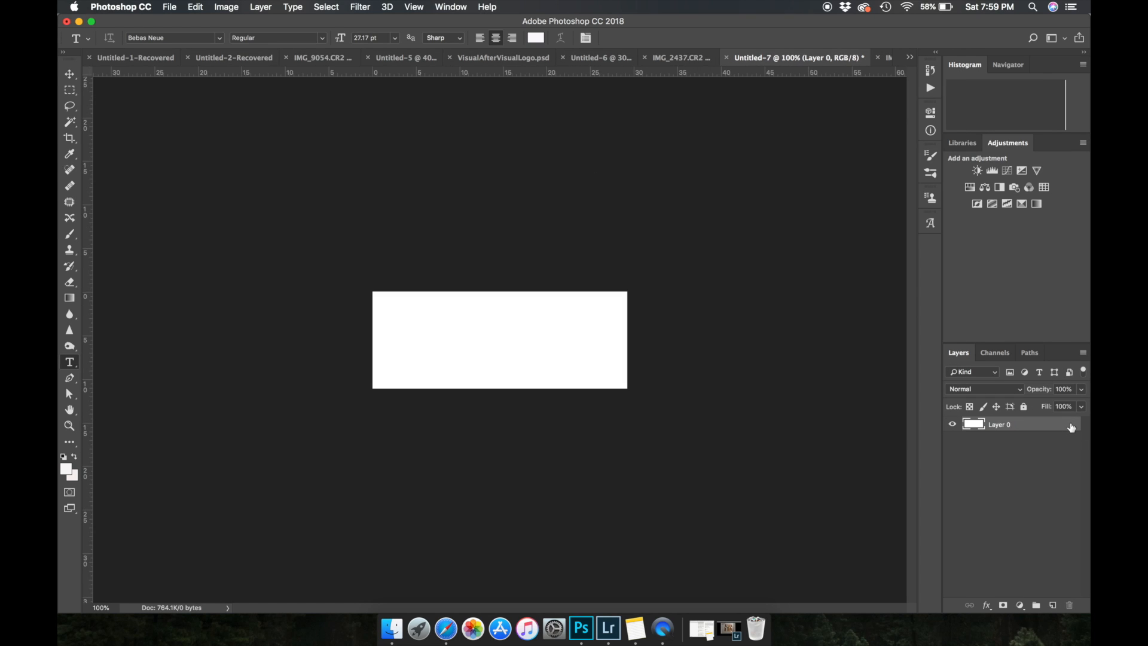
{"action": "key", "text": "super+v"}
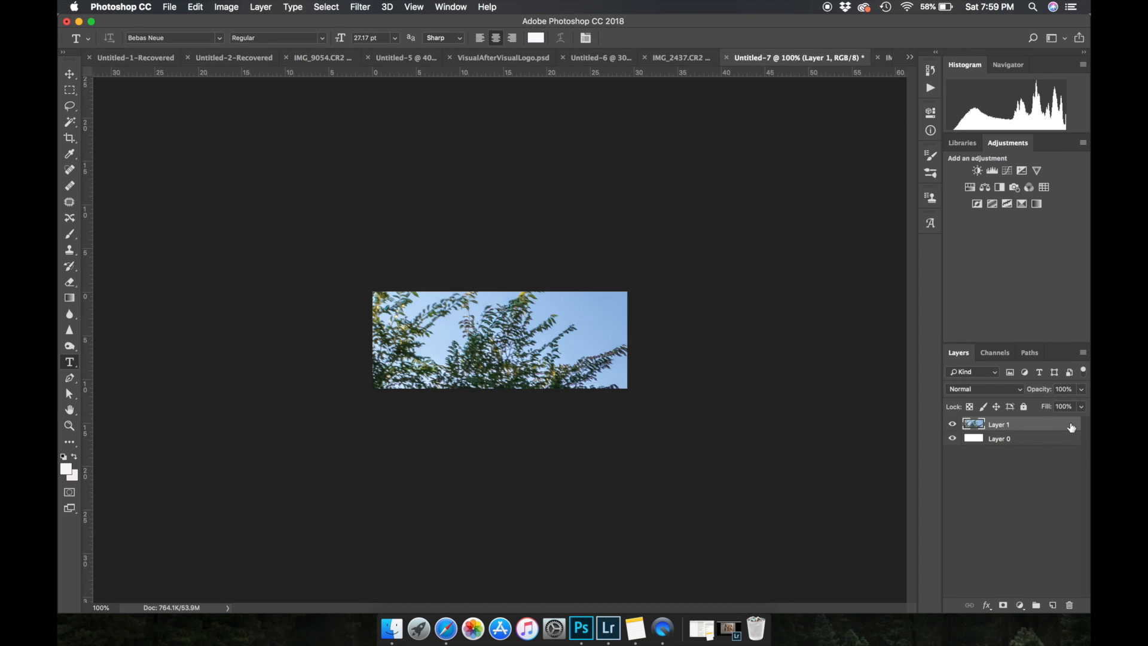
- Put the pasted photo layer into Free Transform and move it so it is centred over the canvas
{"action": "key", "text": "super+t"}
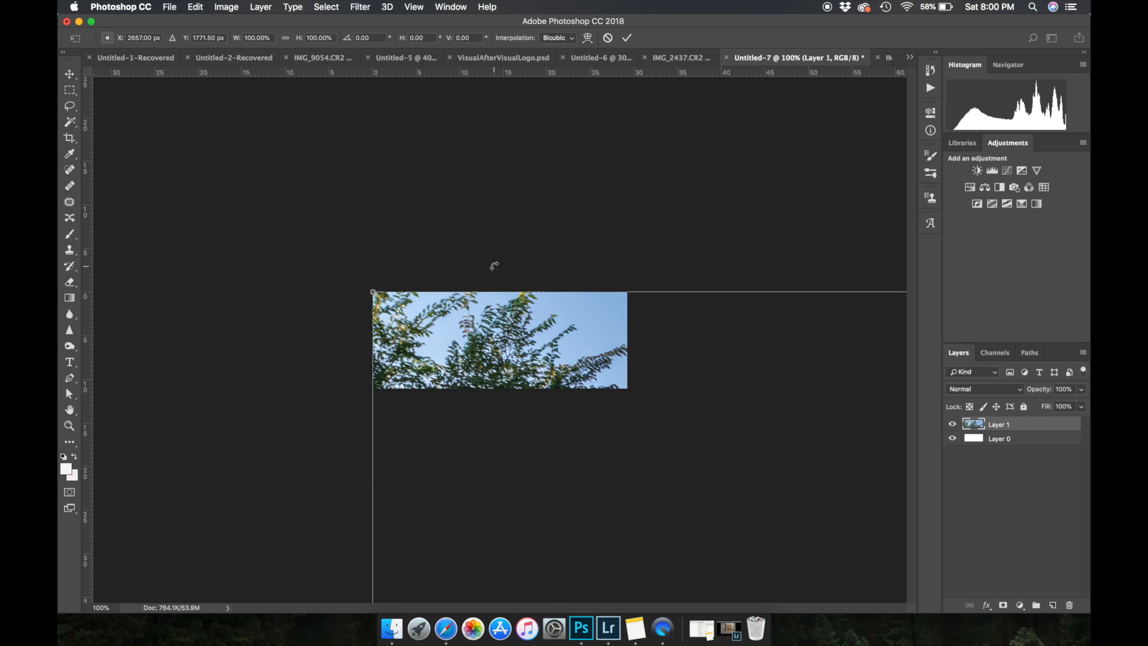
{"action": "key", "text": "super+0"}
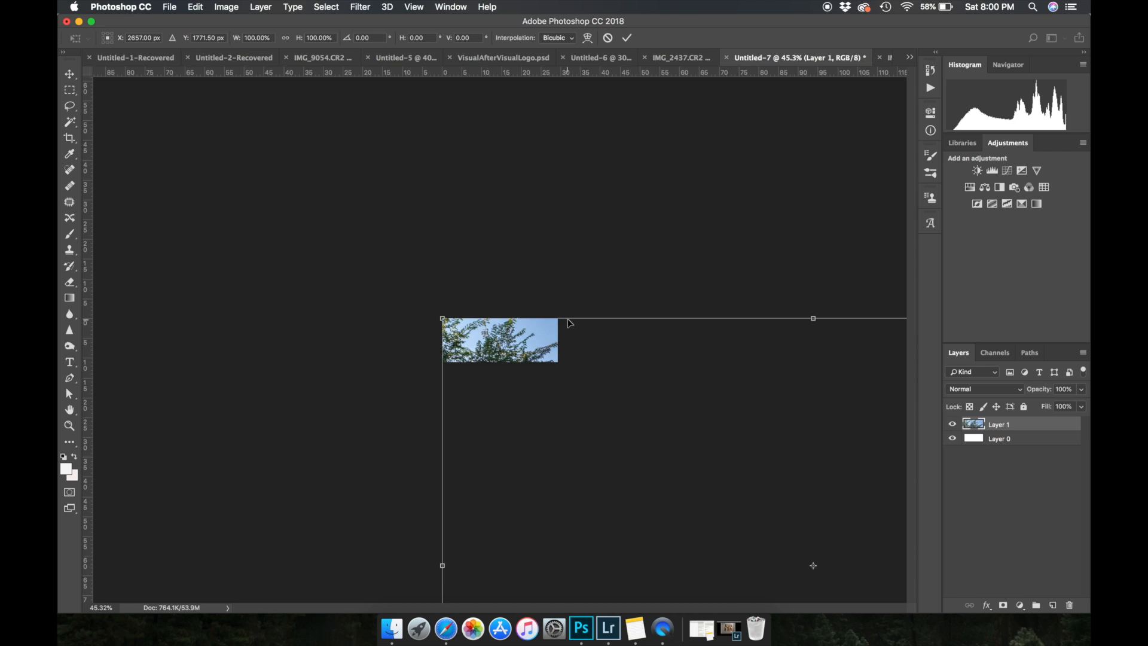
{"action": "scroll", "coordinate": [568, 322], "scroll_direction": "down", "scroll_amount": 6}
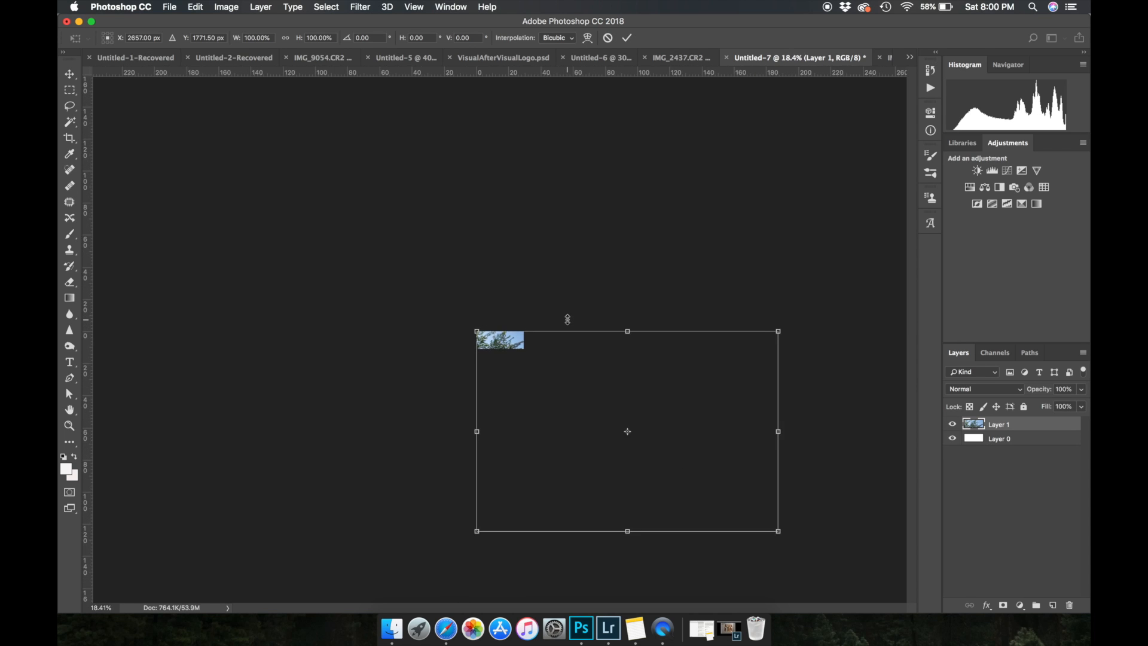
{"action": "scroll", "coordinate": [567, 319], "scroll_direction": "up", "scroll_amount": 2}
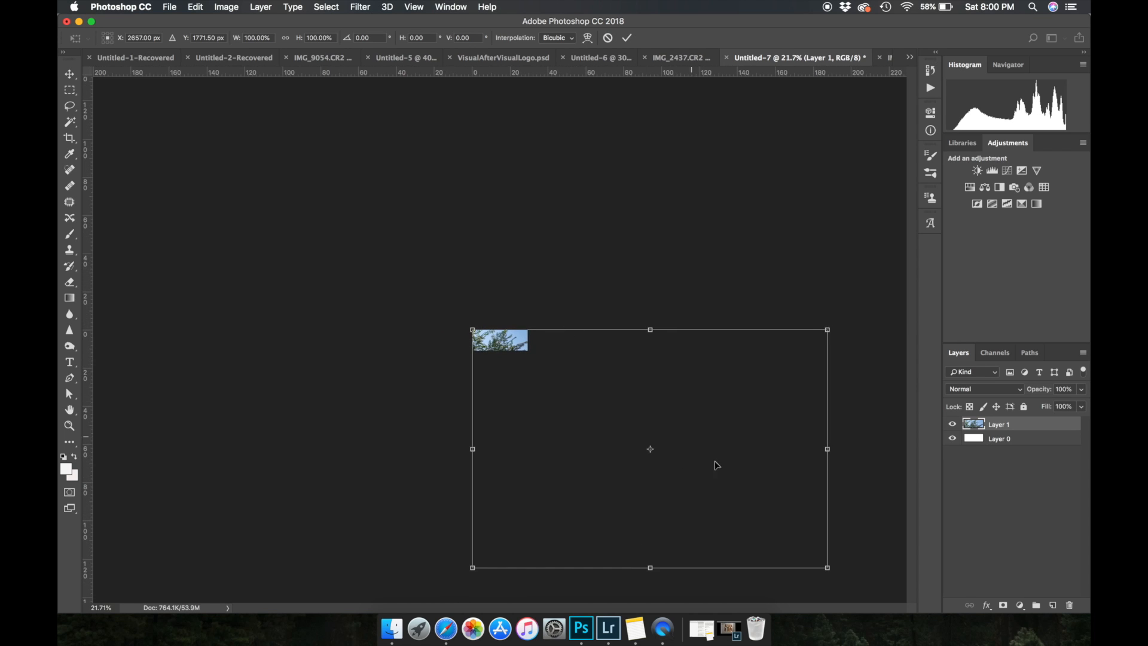
{"action": "left_click_drag", "start_coordinate": [807, 560], "coordinate": [655, 449]}
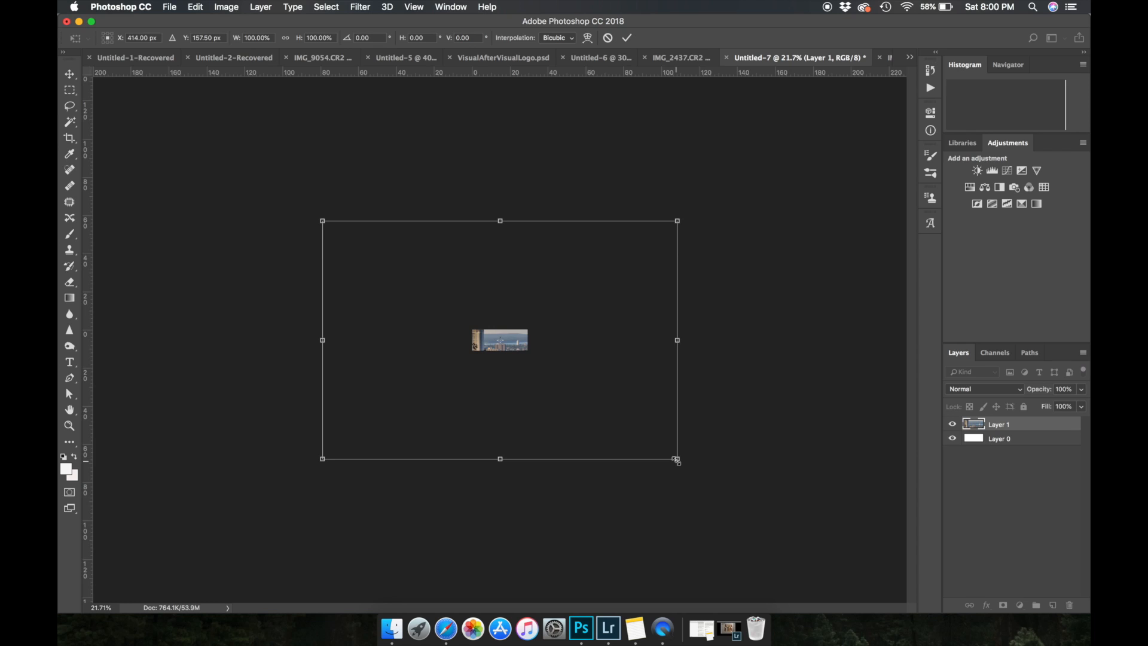
- Scale the photo proportionally to about 17.9%, position it so the city skyline fills the whole canvas, and apply the transform
{"action": "left_click_drag", "start_coordinate": [677, 462], "coordinate": [528, 368]}
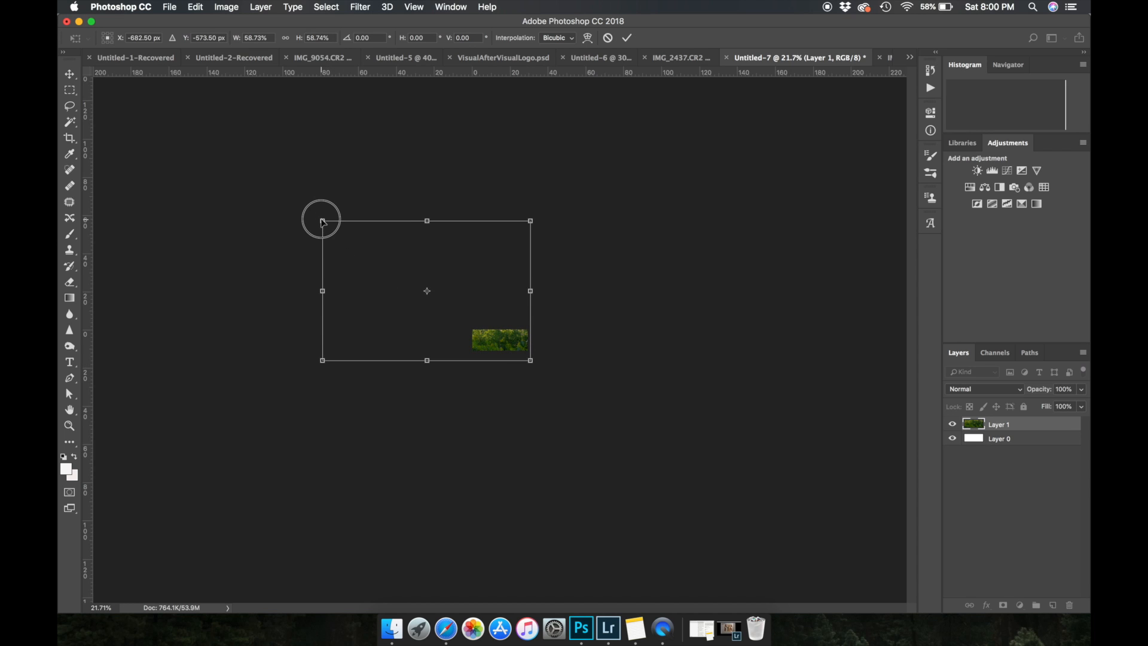
{"action": "left_click_drag", "start_coordinate": [323, 222], "coordinate": [520, 324]}
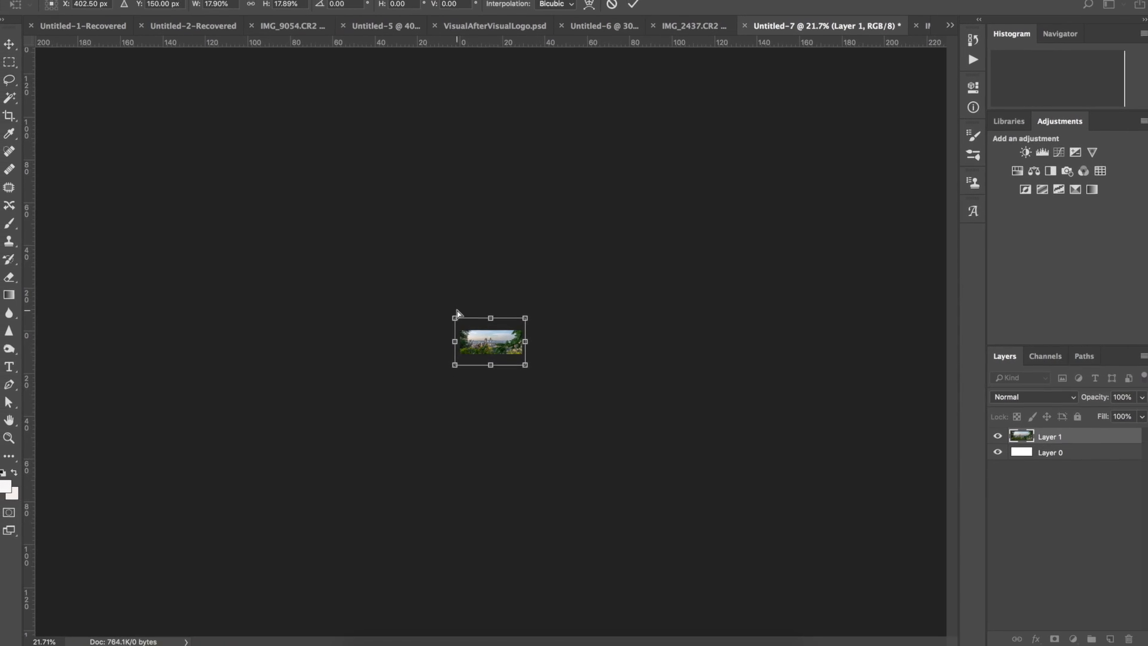
{"action": "key", "text": "super+plus"}
{"action": "key", "text": "super+plus"}
{"action": "key", "text": "super+plus"}
{"action": "key", "text": "super+plus"}
{"action": "key", "text": "super+plus"}
{"action": "key", "text": "super+plus"}
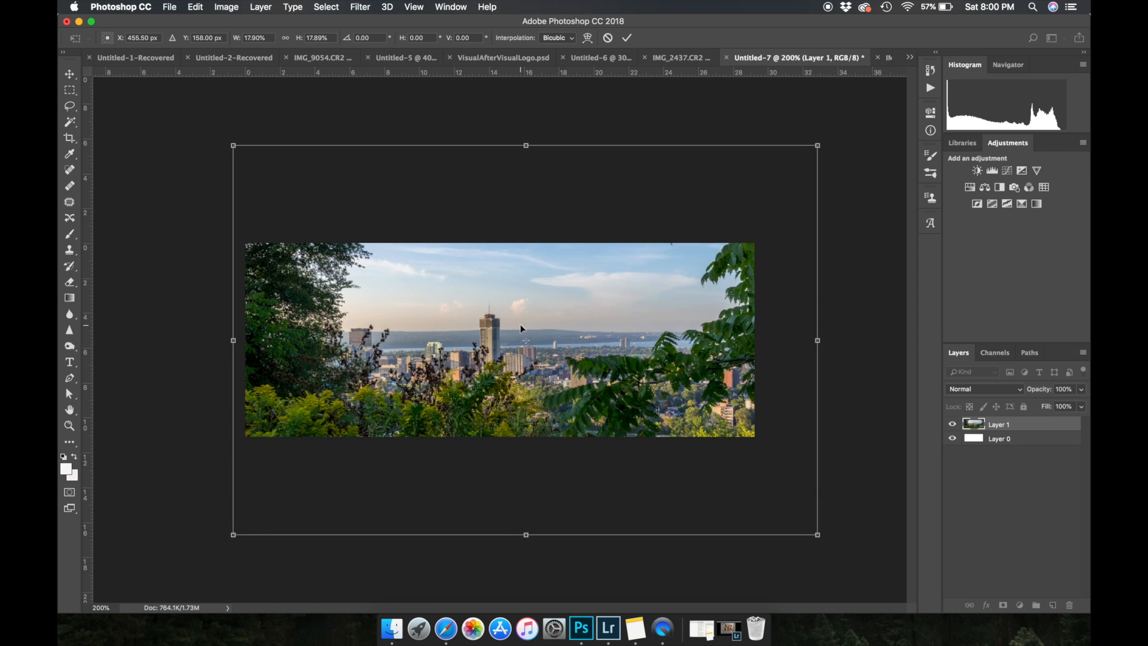
{"action": "key", "text": "Return"}
{"action": "key", "text": "t"}
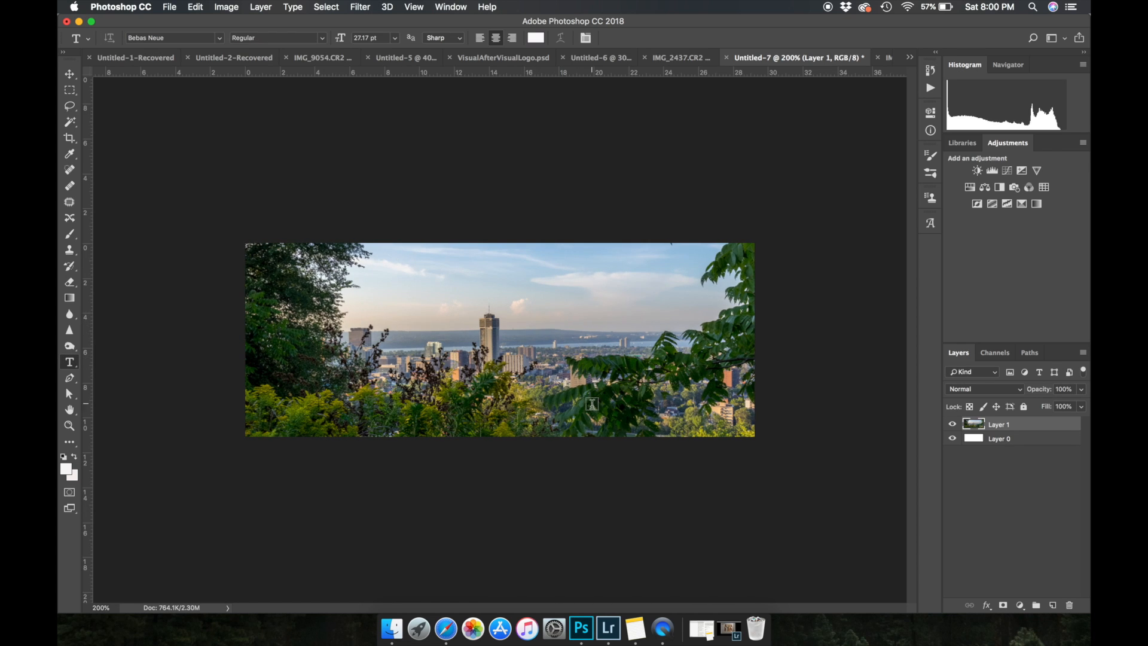
{"action": "left_click", "coordinate": [173, 8]}
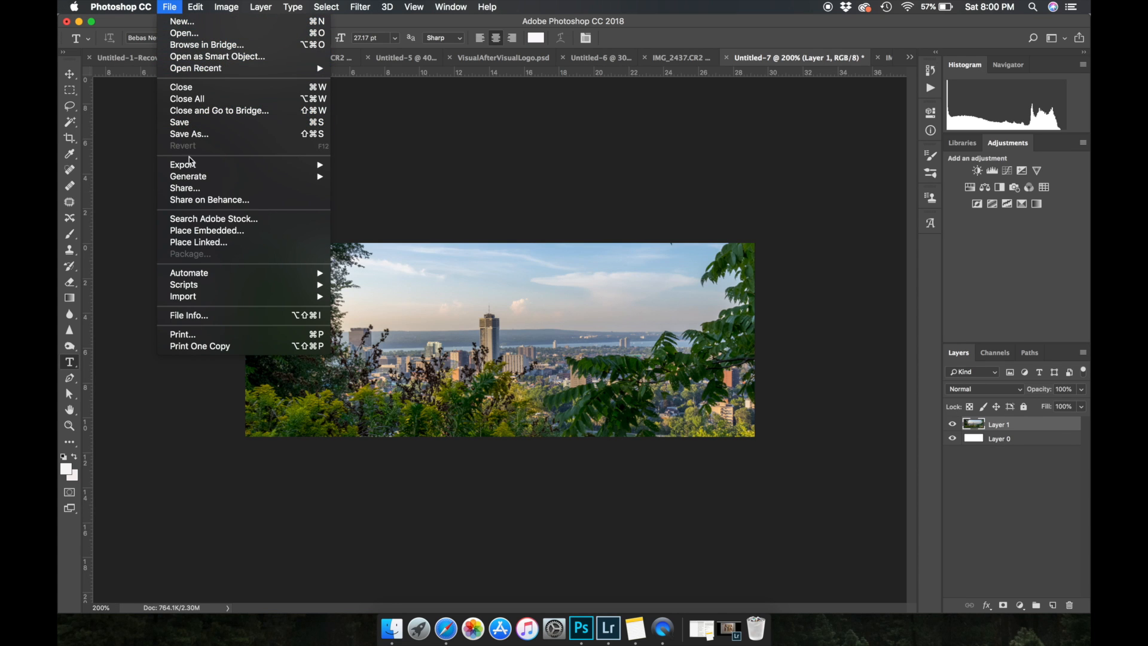
{"action": "mouse_move", "coordinate": [193, 168]}
{"action": "left_click", "coordinate": [461, 122]}
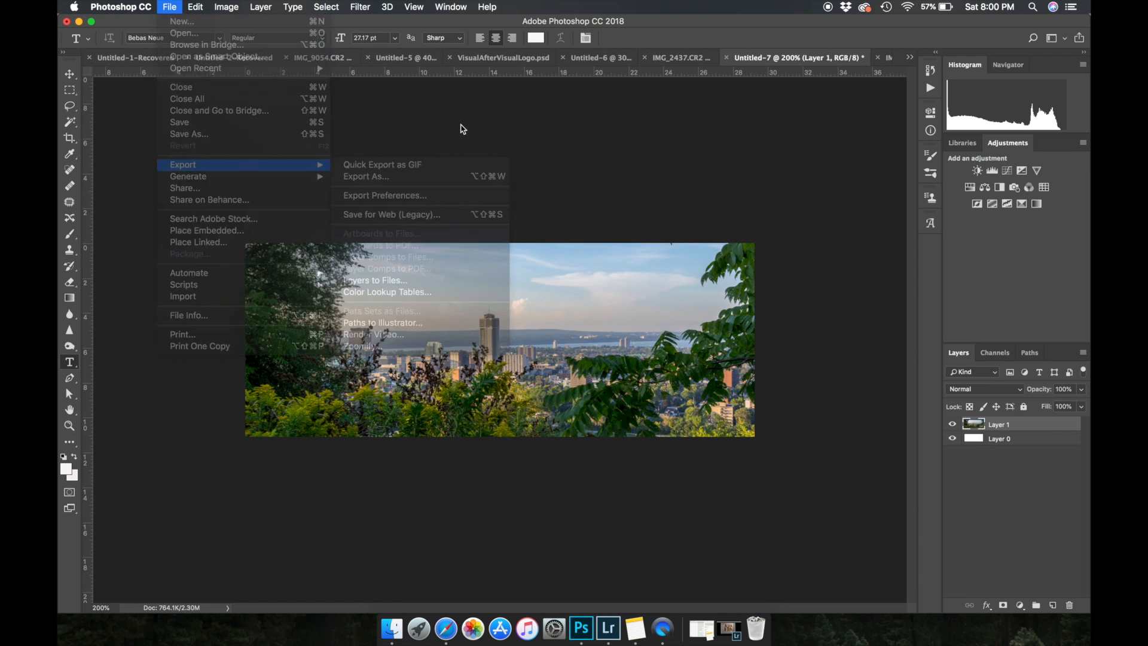
{"action": "key", "text": "super+minus"}
{"action": "key", "text": "super+minus"}
{"action": "key", "text": "super+minus"}
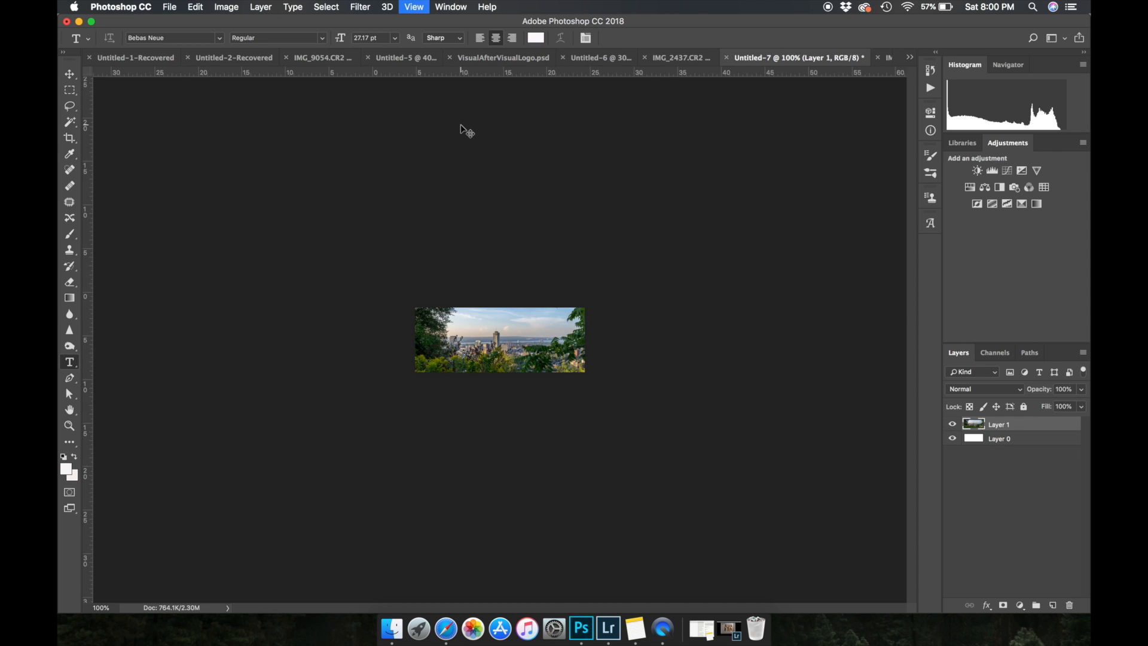
{"action": "key", "text": "super+plus"}
{"action": "key", "text": "super+plus"}
{"action": "key", "text": "super+plus"}
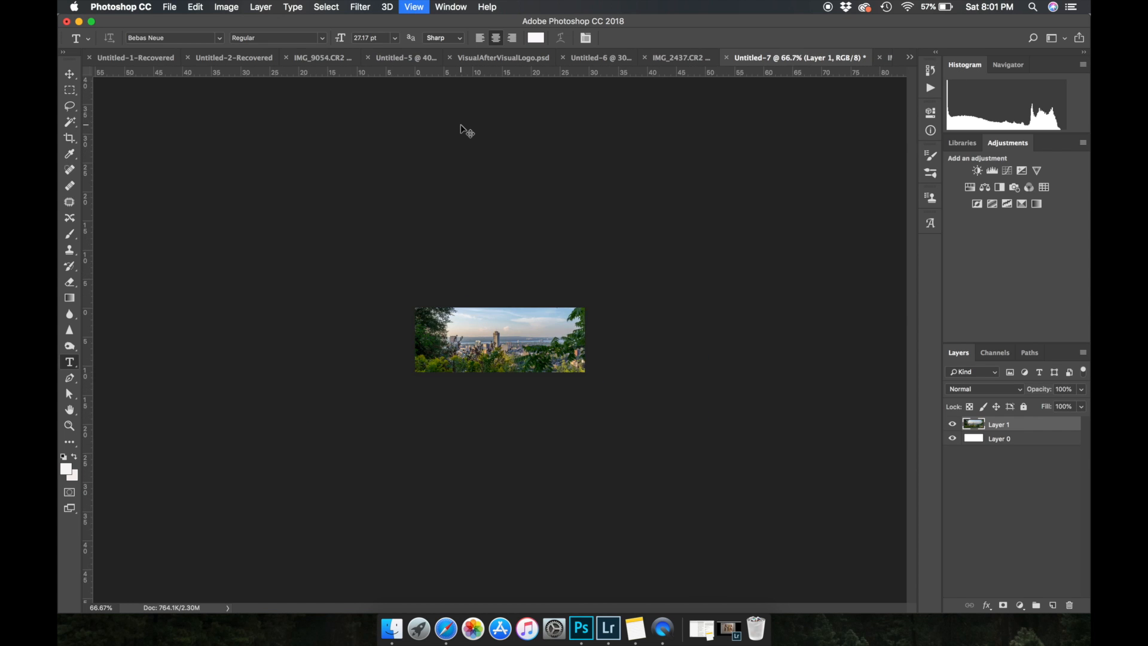